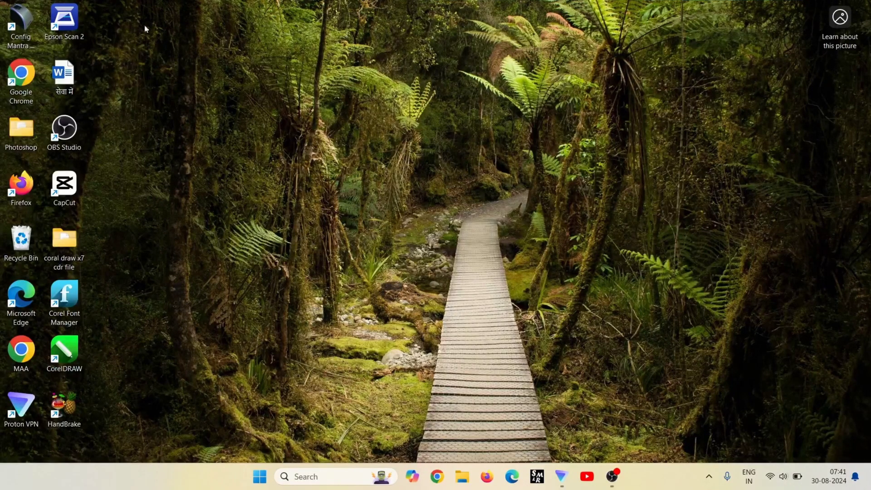
# Launch Chrome, search Google for 'csc login' and open the Digital Seva Connect login page.
pyautogui.doubleClick(28, 85)
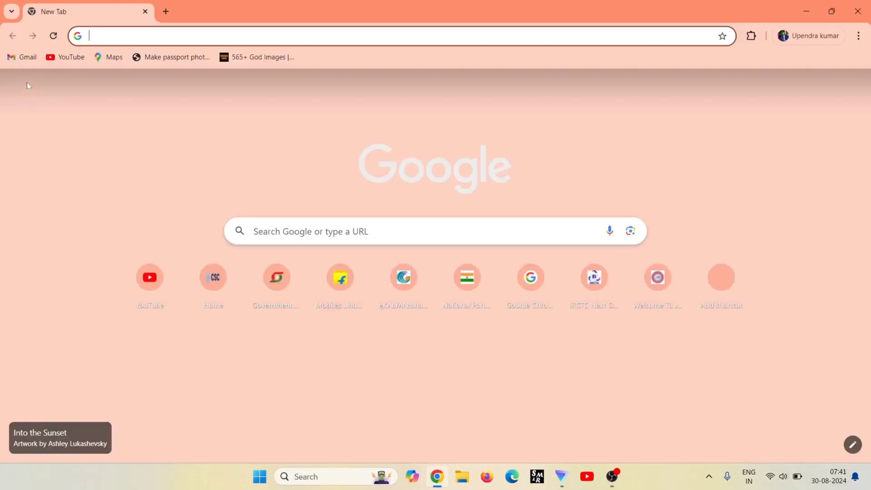
pyautogui.click(408, 231)
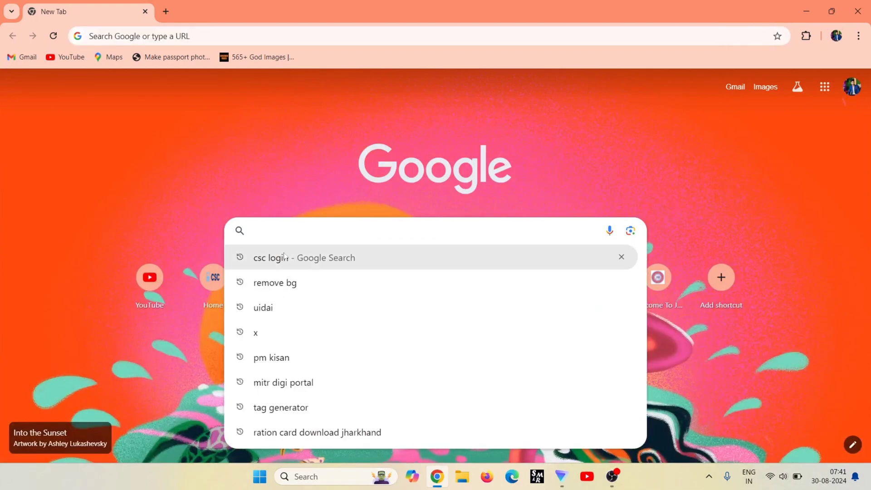
pyautogui.click(284, 256)
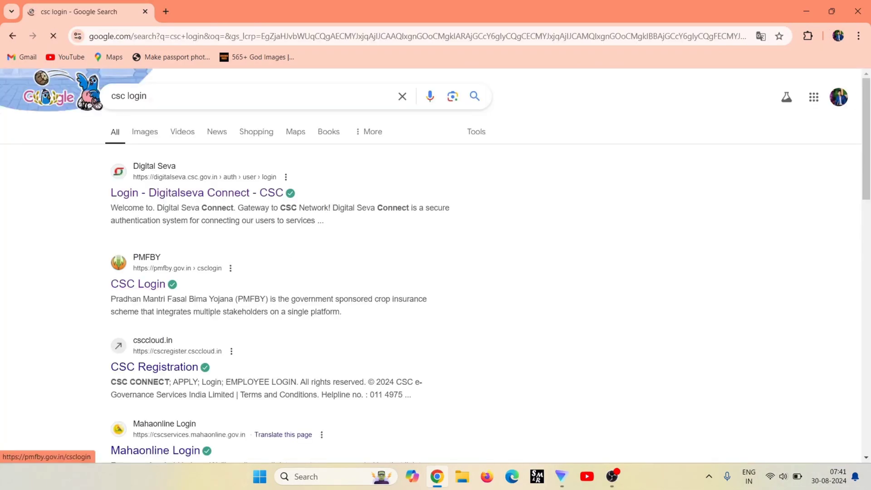
pyautogui.click(209, 195)
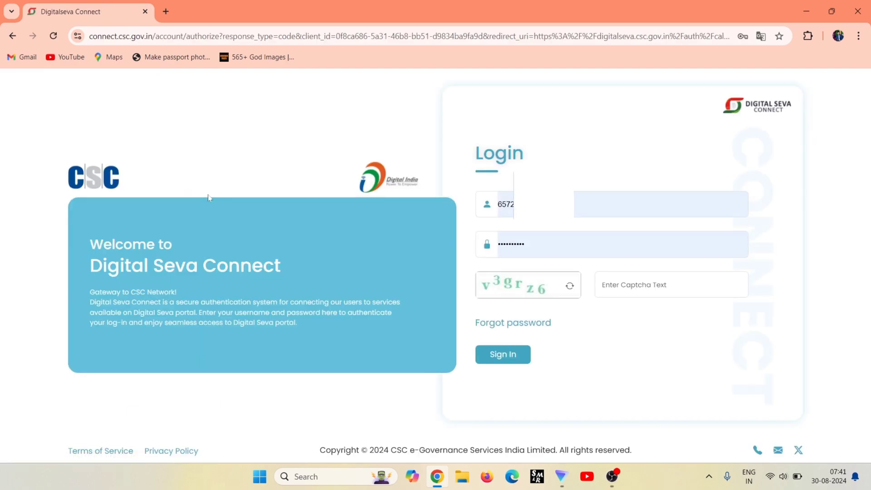
# Sign in to Digital Seva Connect with the captcha, dismissing the promotion and postponing the yearly update.
pyautogui.click(654, 285)
pyautogui.write('v')
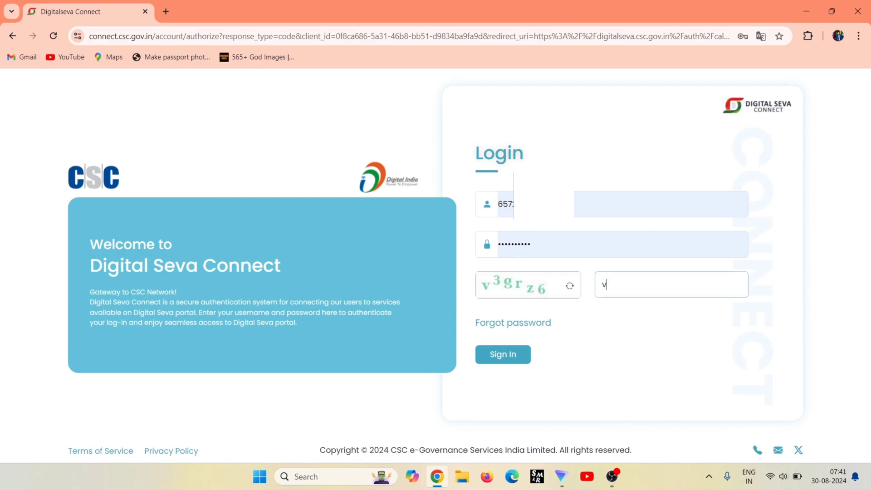
pyautogui.write('3grz6')
pyautogui.click(508, 353)
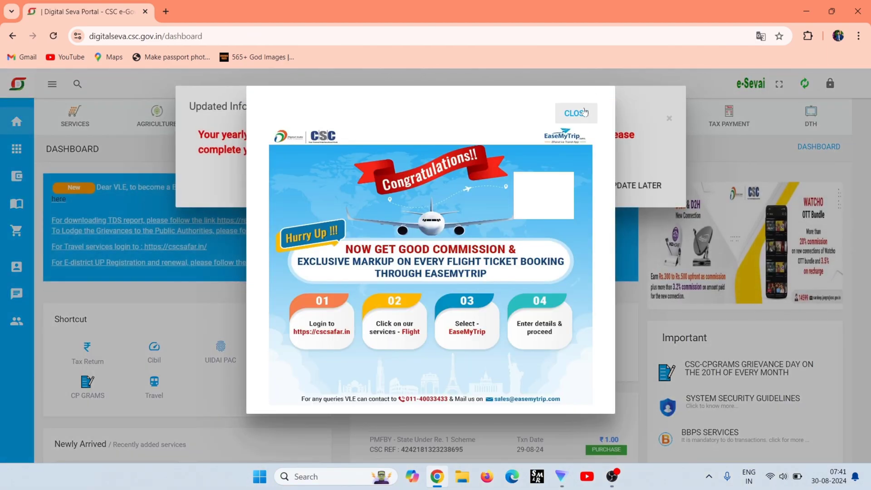
pyautogui.click(576, 113)
pyautogui.click(626, 187)
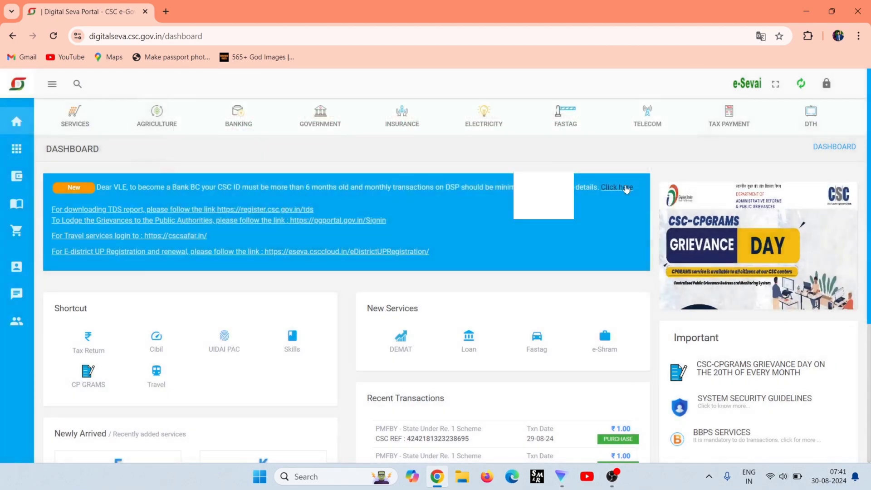
# Search services for 'pradhan mantri' and open Pradhan Mantri Fasal Bima Yojana.
pyautogui.click(78, 84)
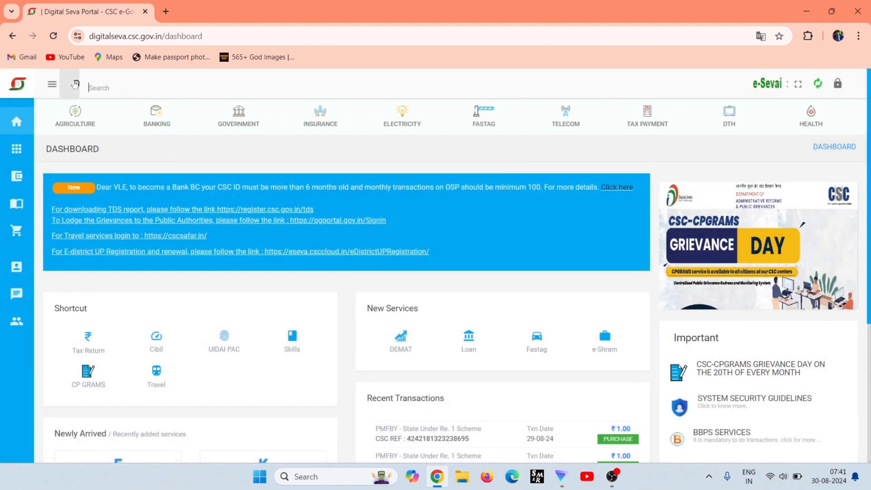
pyautogui.write('pradhan mantri')
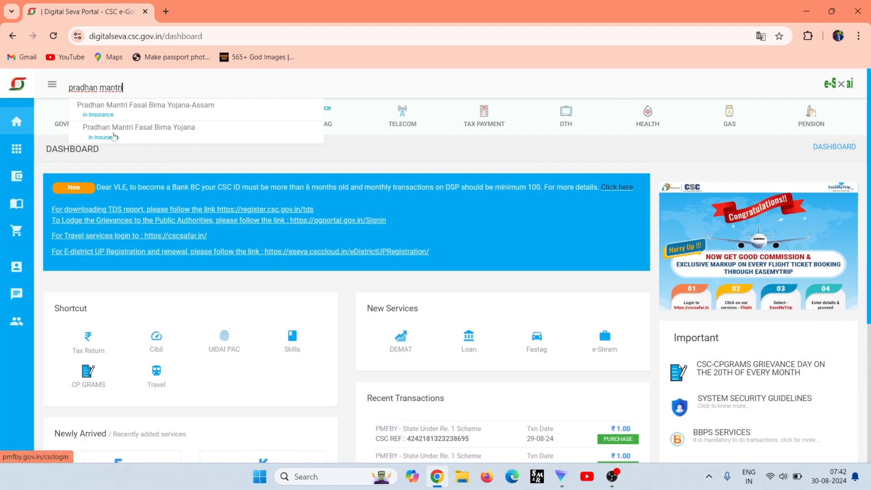
pyautogui.click(115, 136)
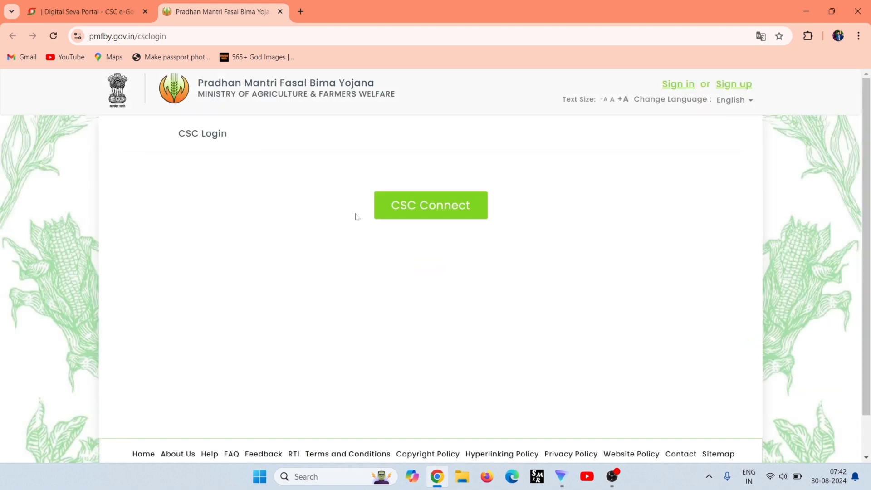
# Log in via CSC Connect and submit JHARKHAND, Kharif 2024, PMFBY as the working season.
pyautogui.click(408, 216)
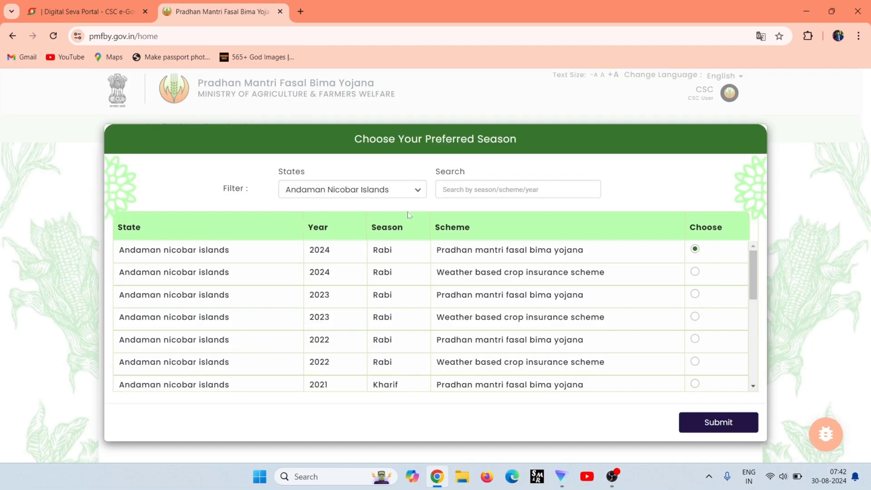
pyautogui.click(393, 192)
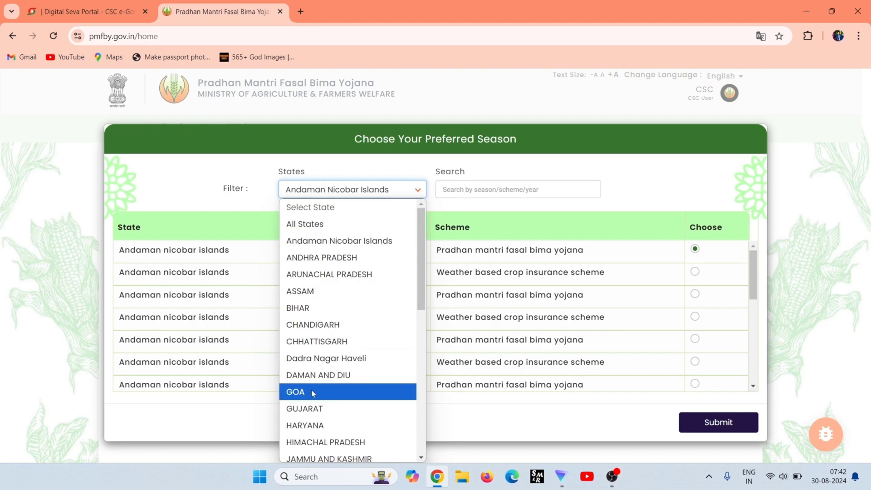
pyautogui.scroll(-5, 313, 393)
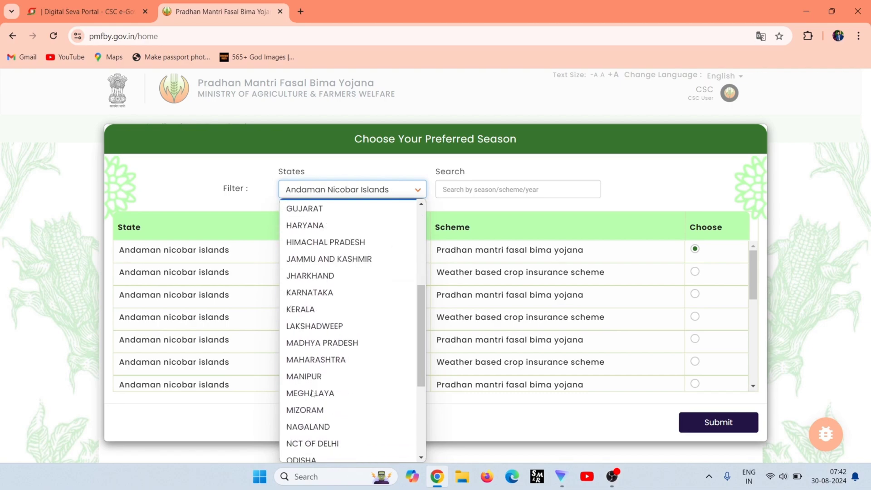
pyautogui.click(350, 281)
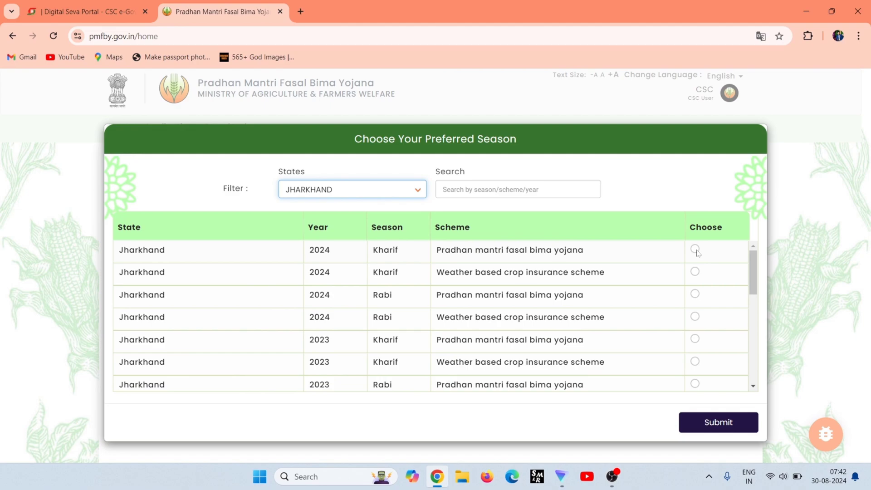
pyautogui.click(697, 251)
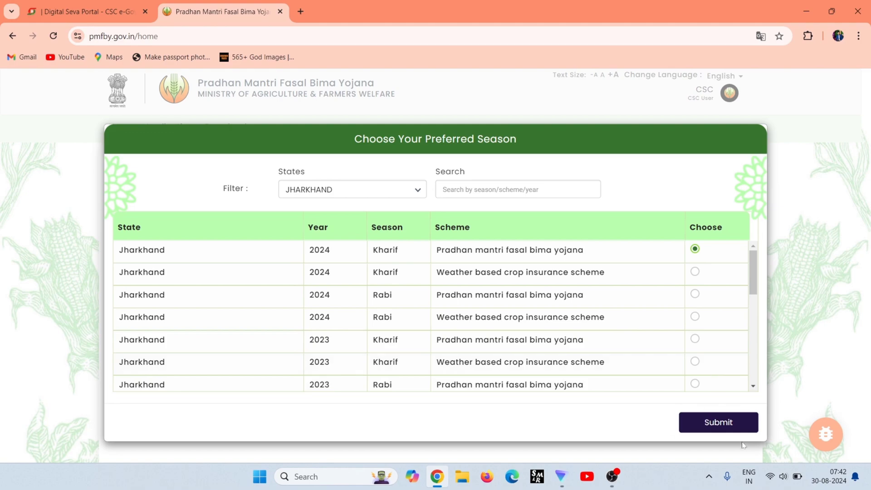
pyautogui.click(735, 429)
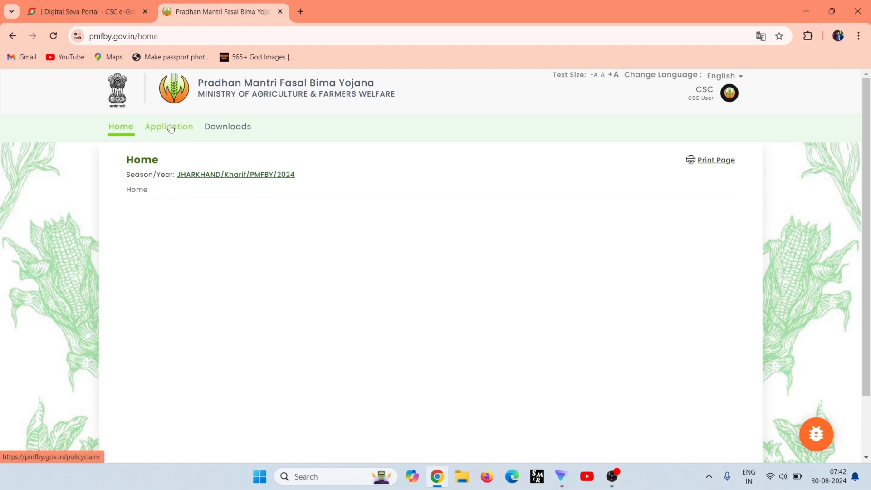
# Open Application and start a new Farmer Application Form.
pyautogui.click(171, 129)
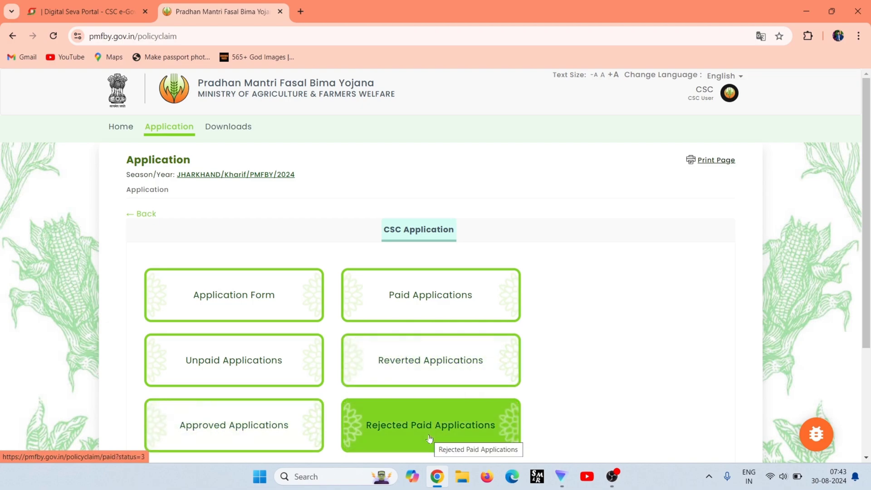
pyautogui.click(255, 305)
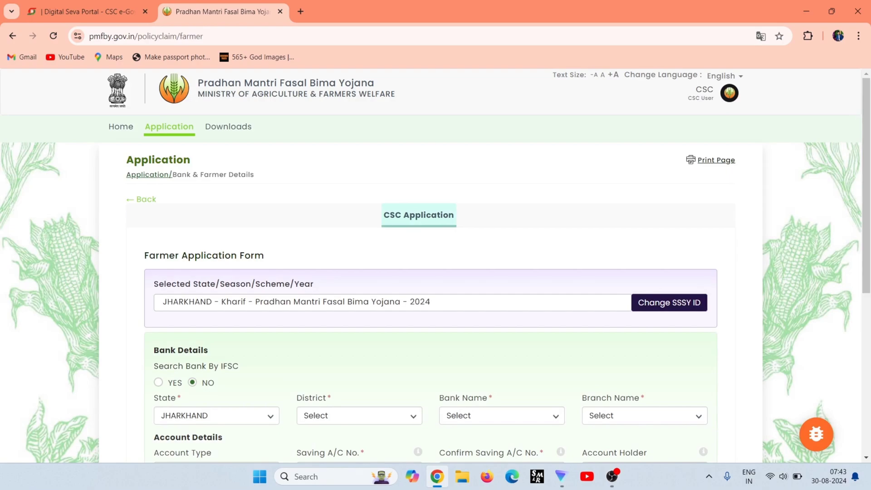
# Look up the bank by IFSC idib000b764 to fetch Indian Bank, BHARKATTA BAZAR branch.
pyautogui.scroll(-2, 256, 306)
pyautogui.scroll(-2, 256, 306)
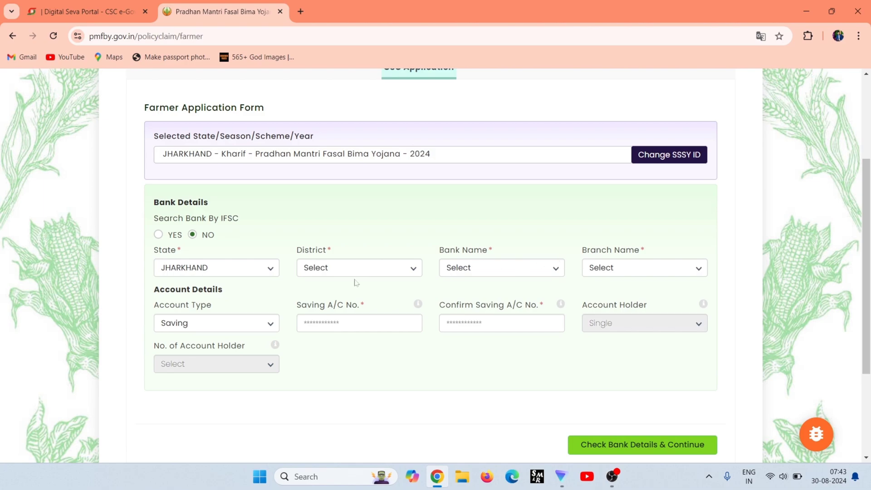
pyautogui.click(158, 235)
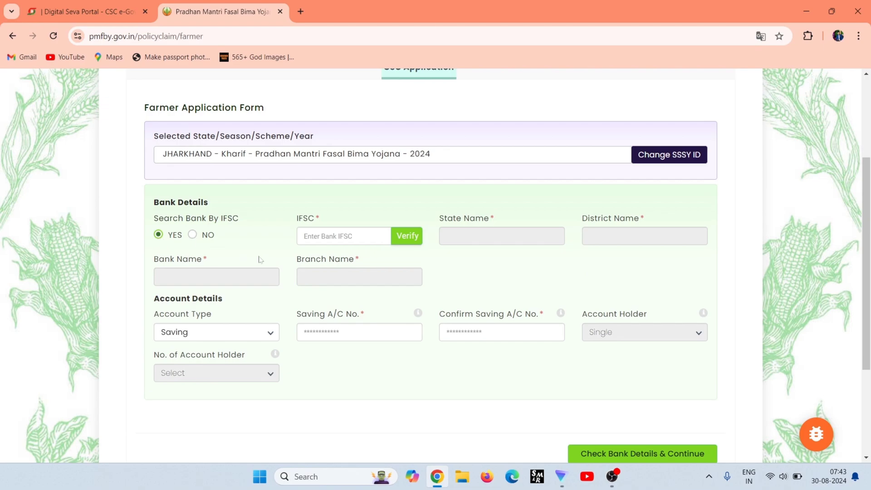
pyautogui.click(345, 236)
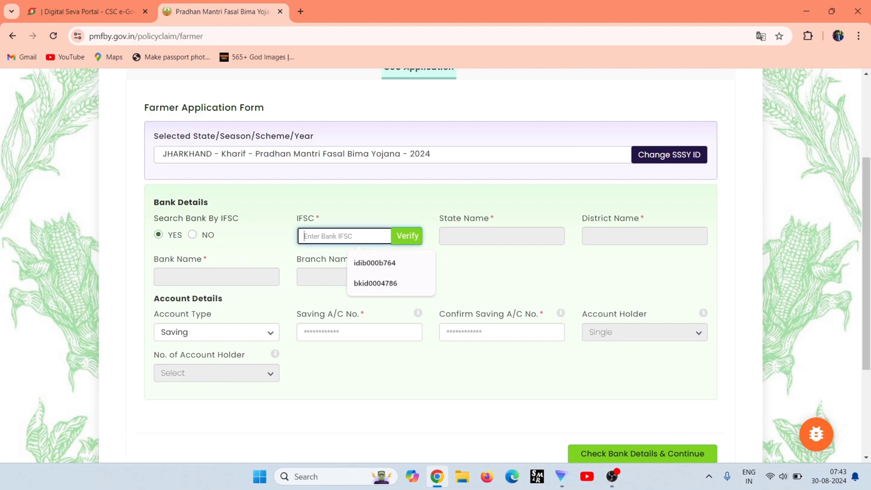
pyautogui.click(389, 263)
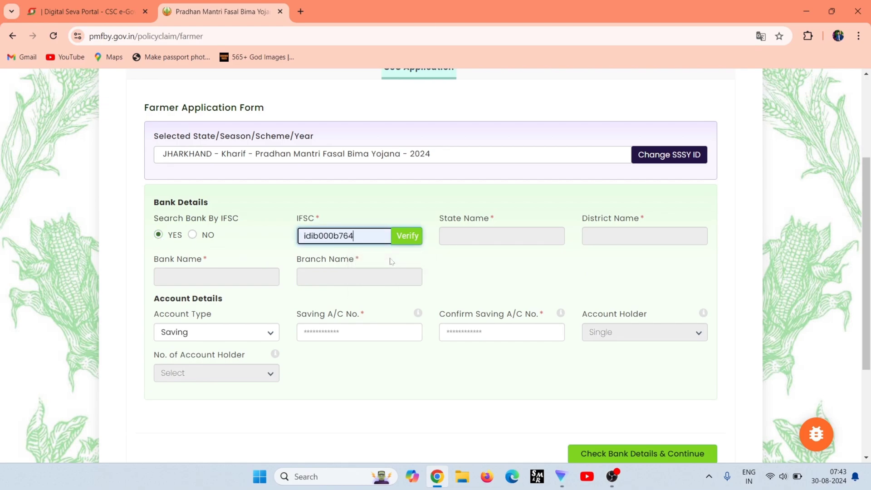
pyautogui.click(406, 236)
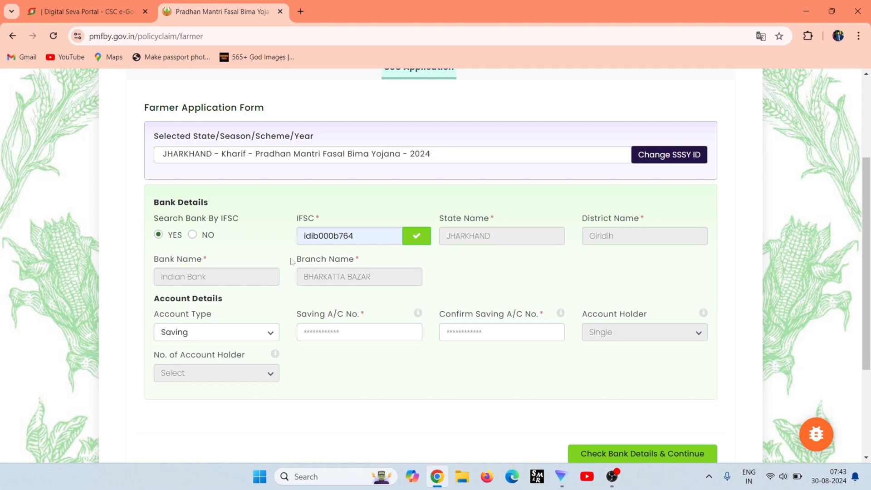
# Choose Saving account type and enter the account number in both account fields.
pyautogui.click(345, 335)
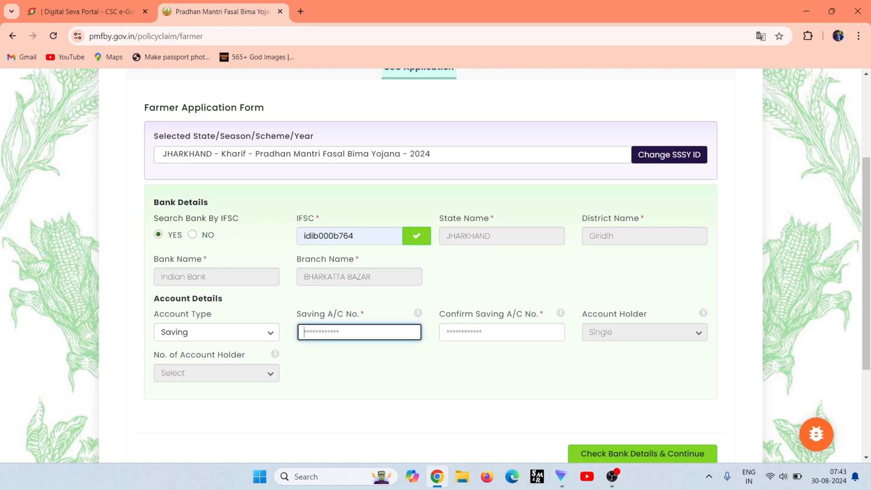
pyautogui.hotkey('ctrl', 'v')
pyautogui.click(502, 332)
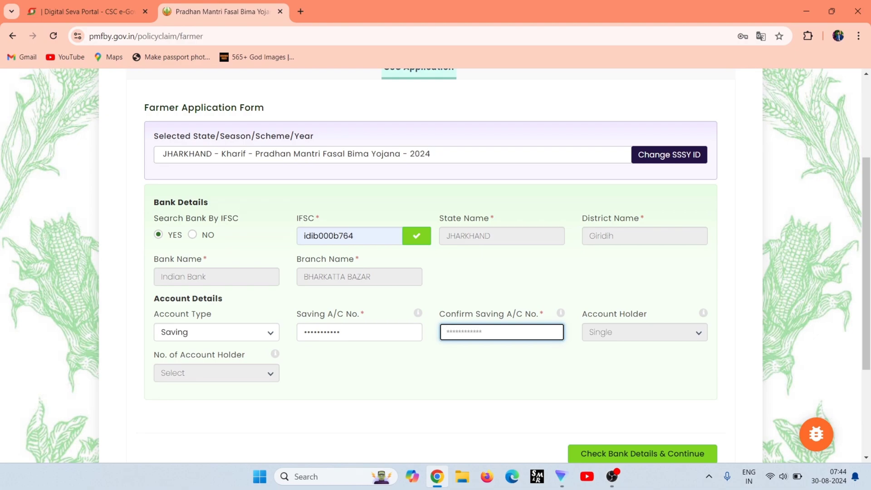
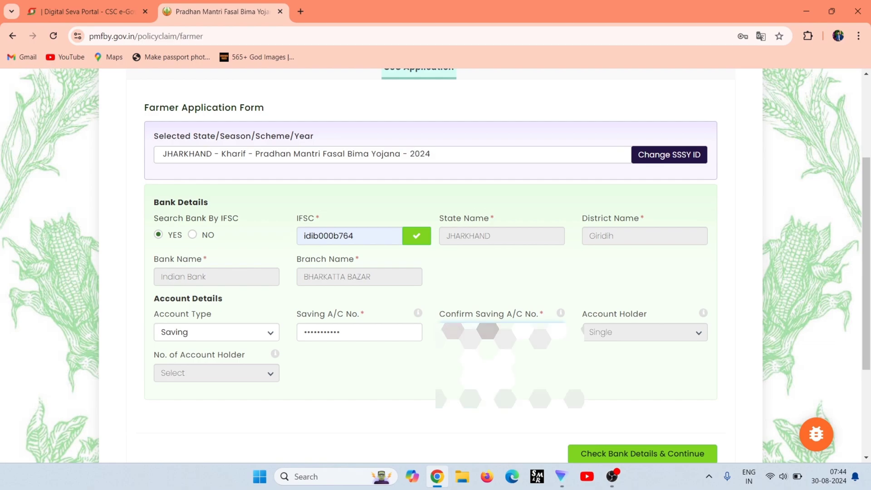
pyautogui.scroll(-2, 613, 350)
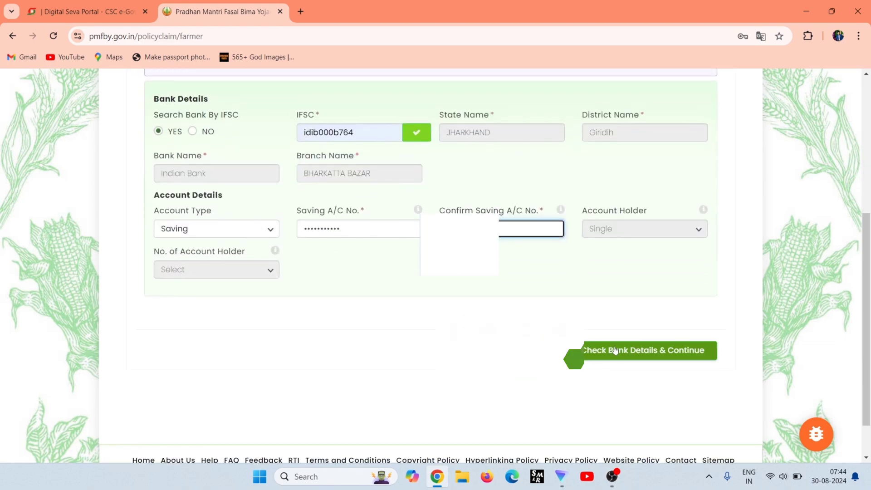
# Confirm bank details, enter the farmer's passbook and Aadhaar names, and verify the Aadhaar number.
pyautogui.click(616, 351)
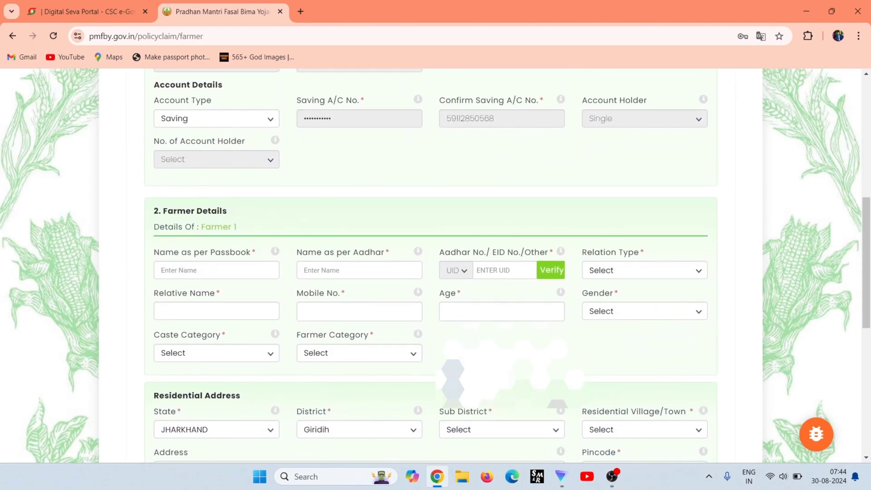
pyautogui.click(216, 270)
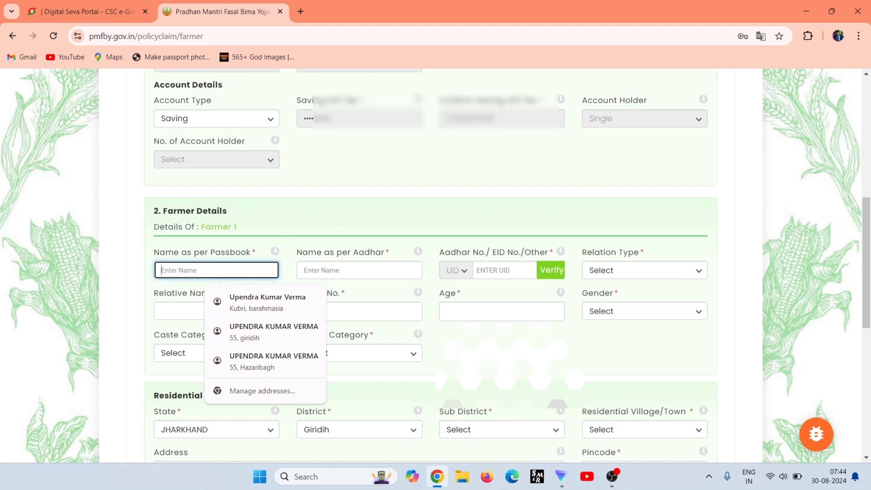
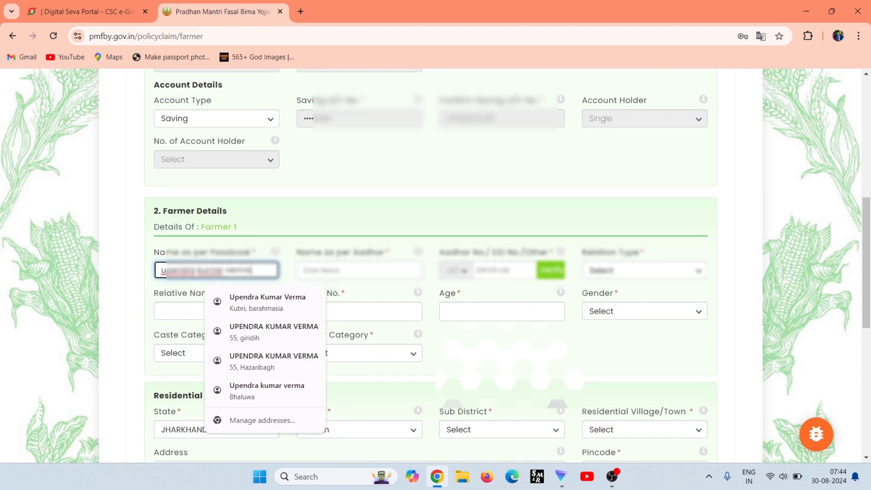
pyautogui.press('Tab')
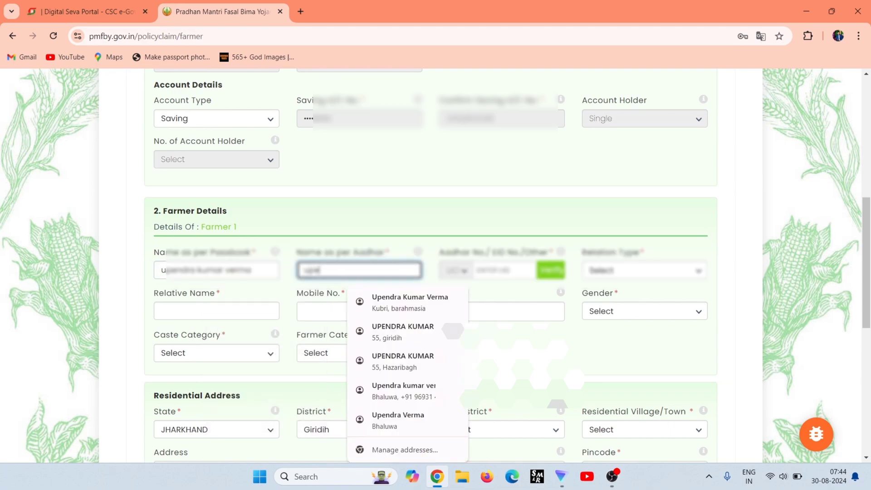
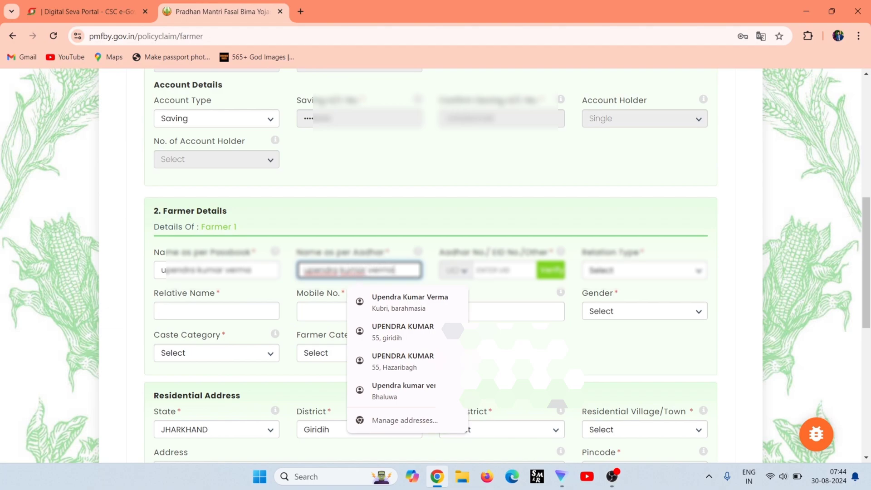
pyautogui.press('Tab')
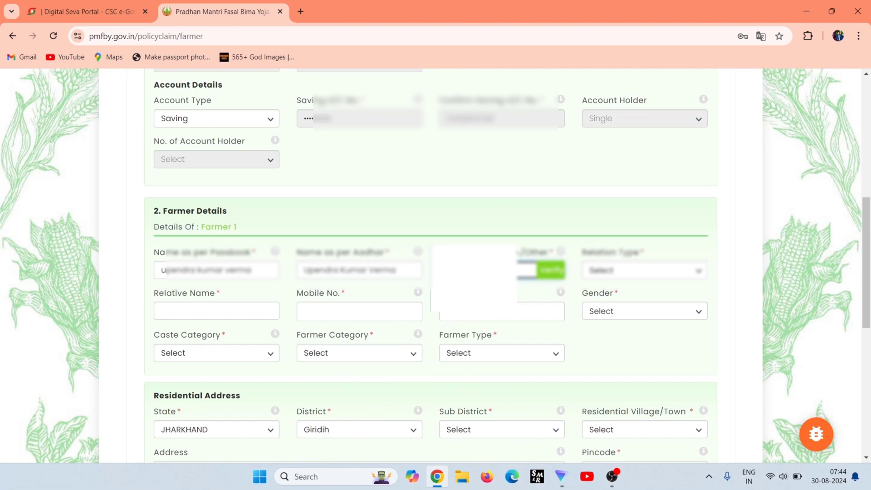
pyautogui.write('R102')
pyautogui.click(548, 273)
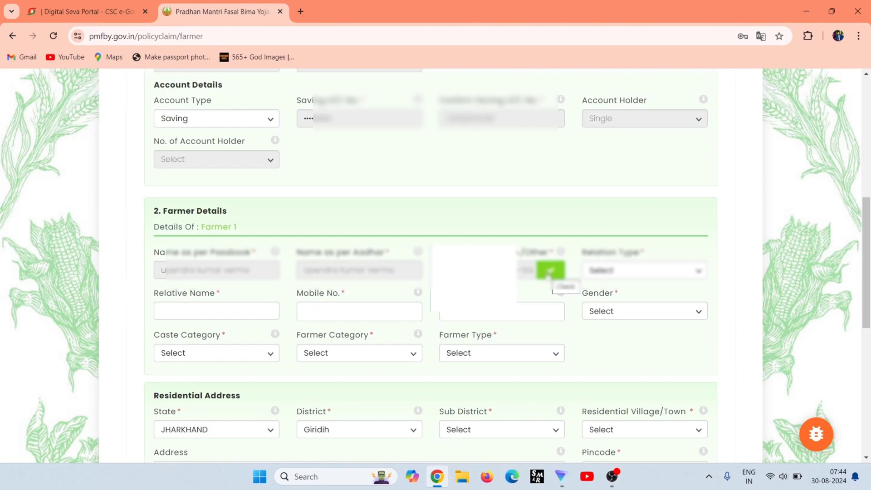
# Set relation to S/O, enter the relative's name and mobile number, and age 24.
pyautogui.click(616, 274)
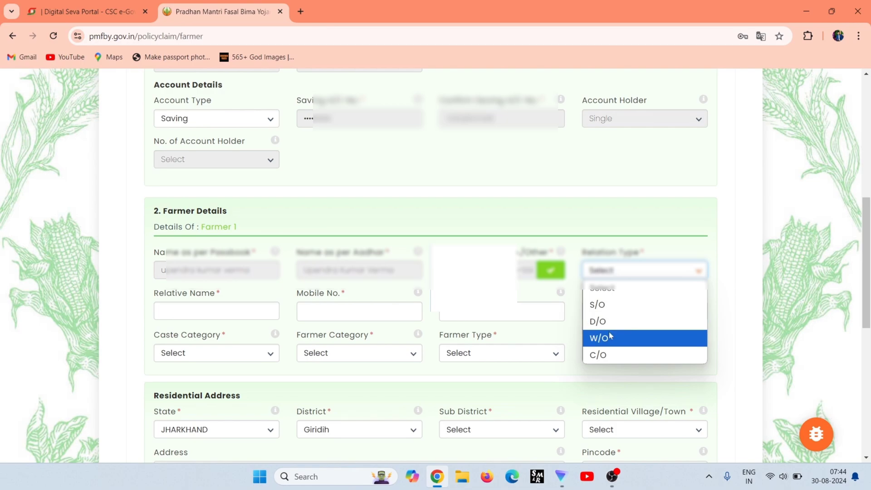
pyautogui.click(613, 311)
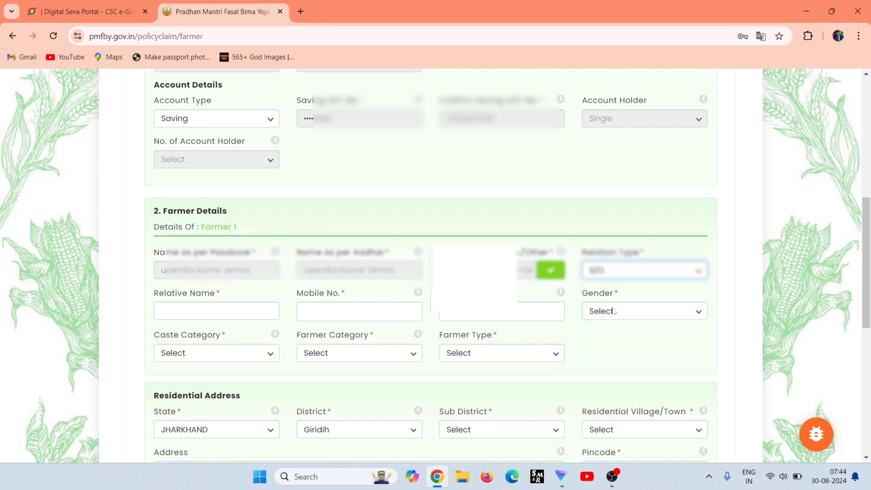
pyautogui.click(217, 311)
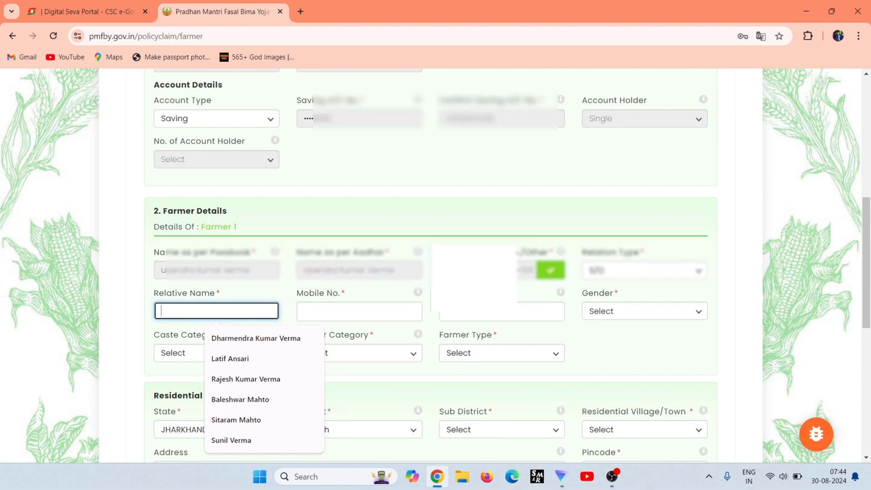
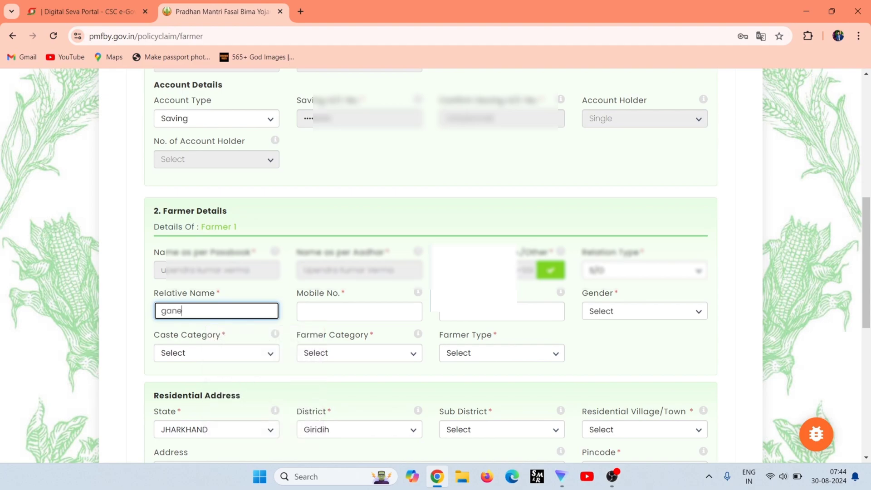
pyautogui.click(359, 311)
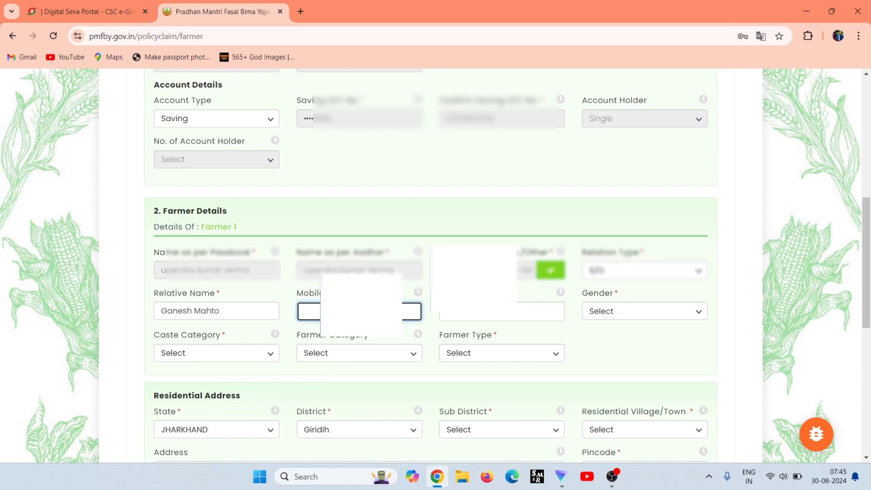
pyautogui.write('9693')
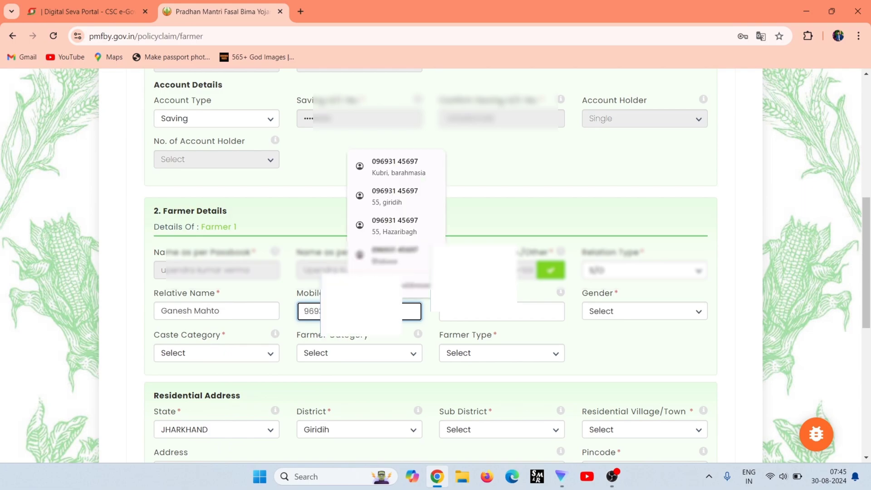
pyautogui.click(458, 352)
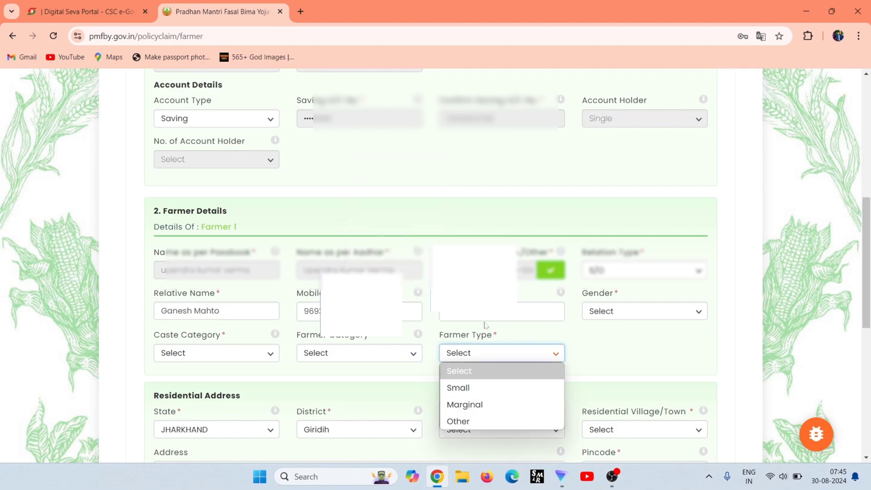
pyautogui.click(486, 318)
pyautogui.write('2')
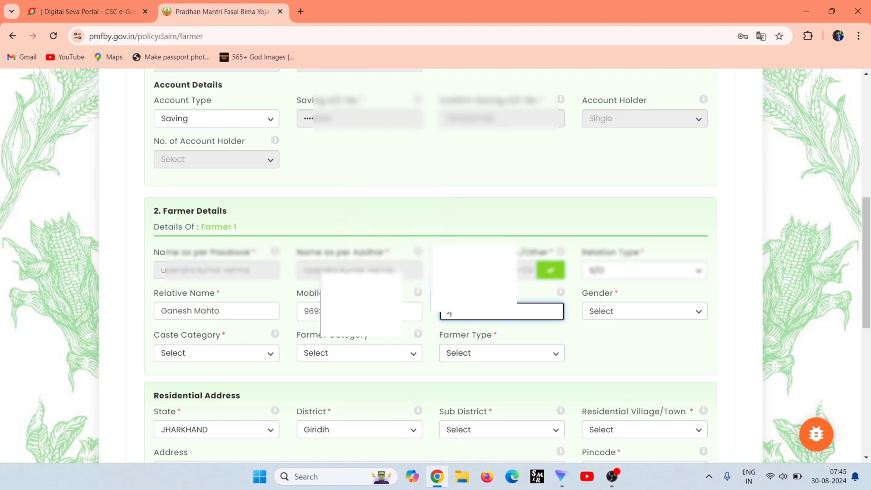
pyautogui.write('4')
# Set gender Male, caste category OBC, farmer category Owner and farmer type Small.
pyautogui.click(630, 308)
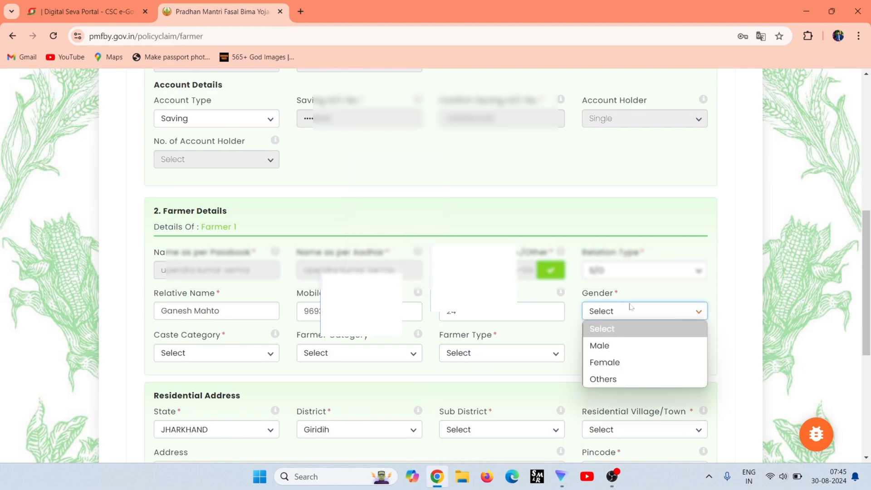
pyautogui.click(616, 352)
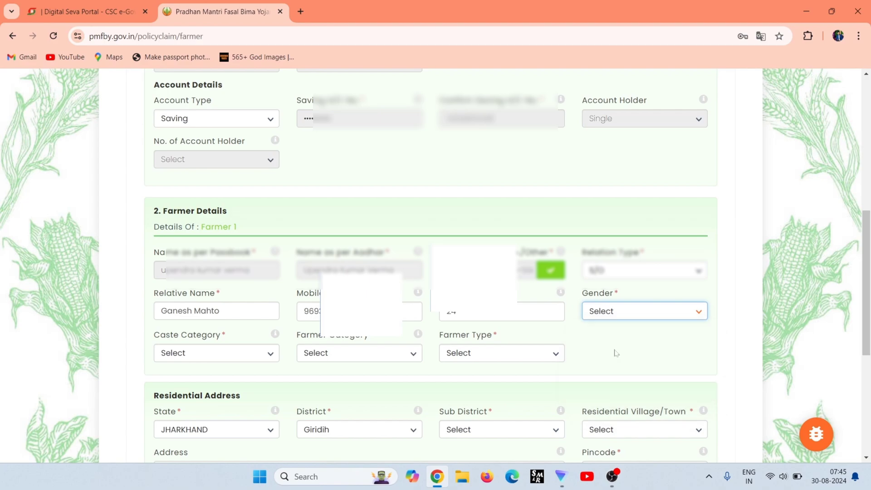
pyautogui.click(235, 359)
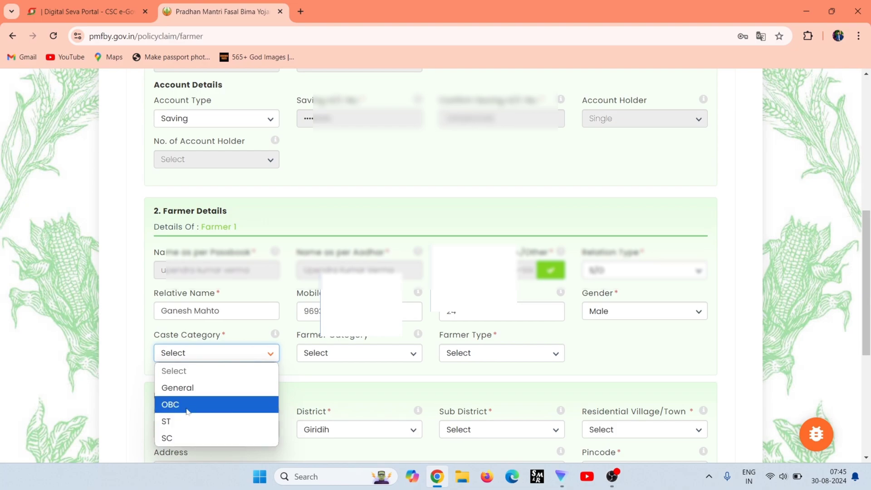
pyautogui.click(187, 410)
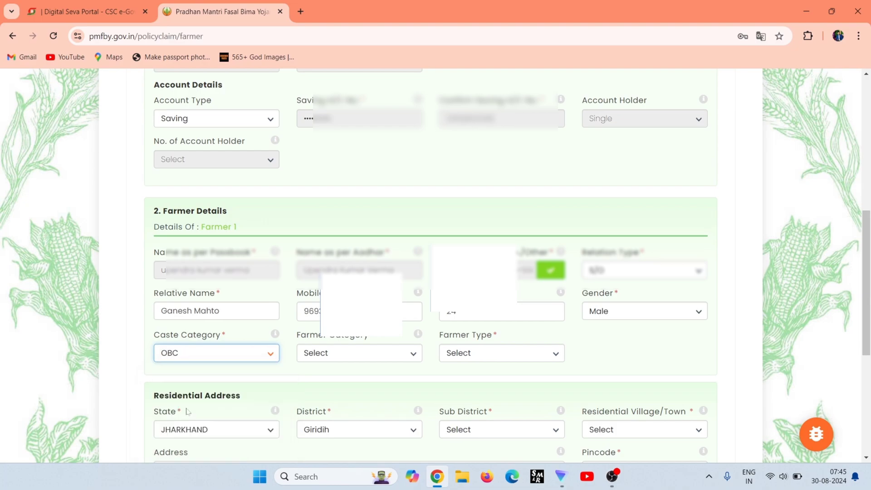
pyautogui.click(351, 361)
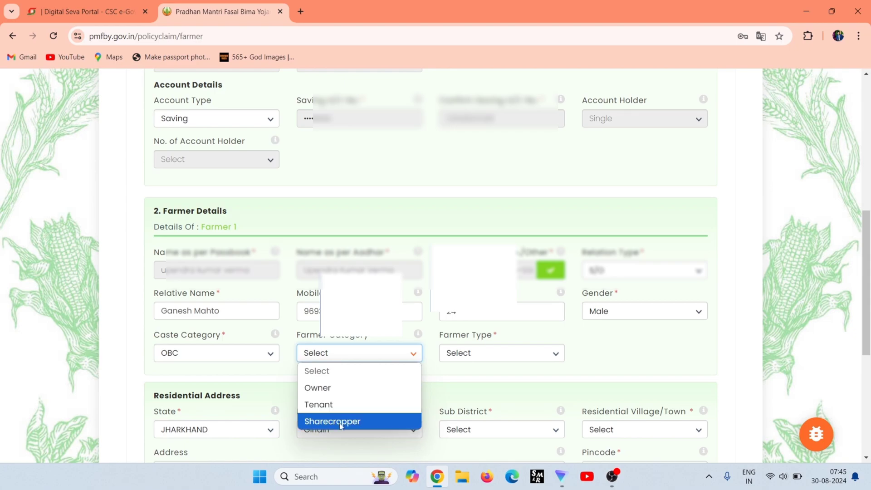
pyautogui.click(340, 391)
pyautogui.click(465, 362)
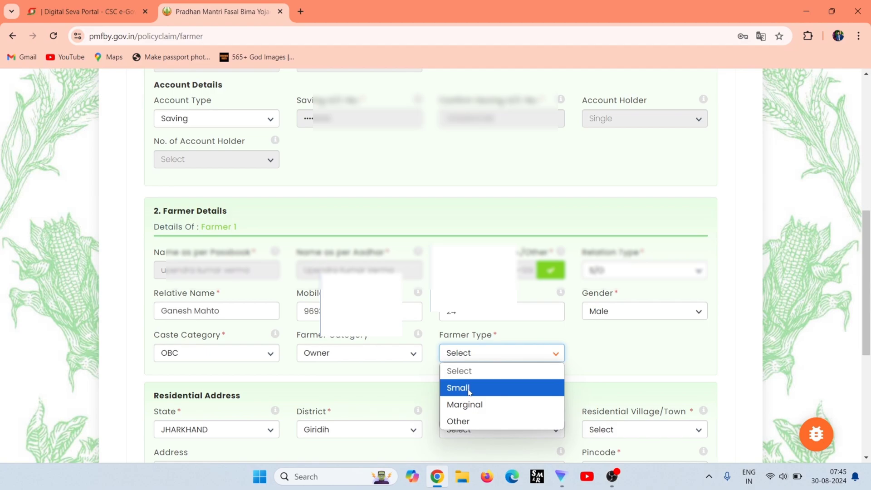
pyautogui.click(468, 389)
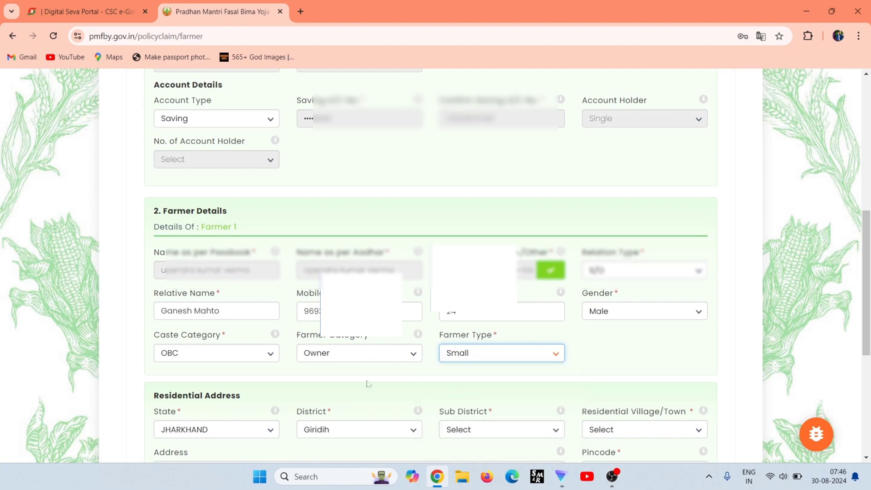
# Set the residential sub-district to Birni and village to Bhalua, then enter the pincode.
pyautogui.scroll(-5, 368, 383)
pyautogui.click(523, 223)
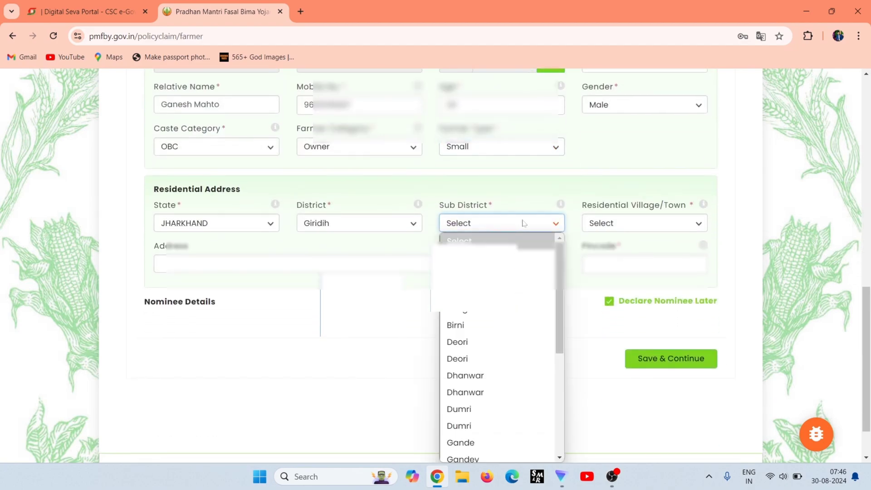
pyautogui.click(466, 325)
pyautogui.click(634, 218)
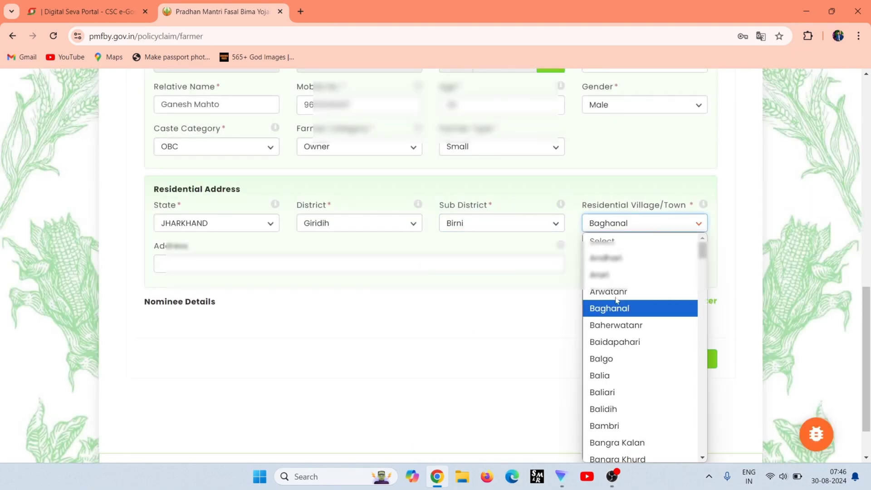
pyautogui.press('h')
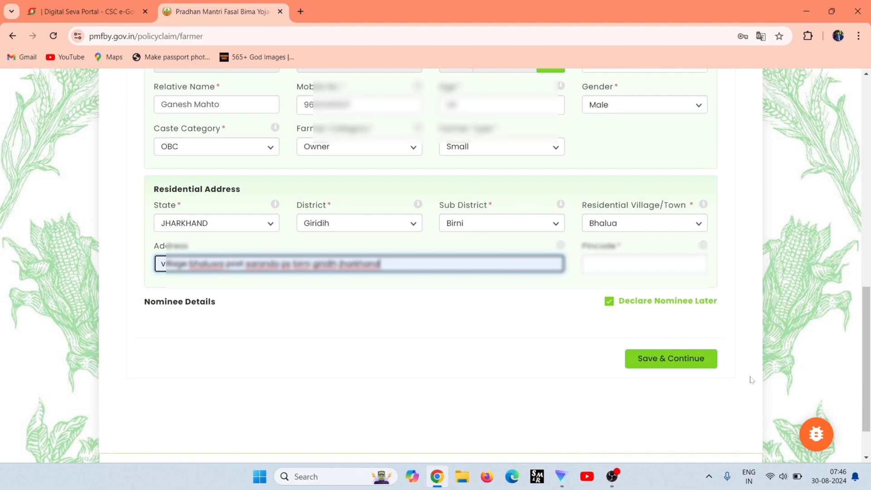
pyautogui.click(715, 365)
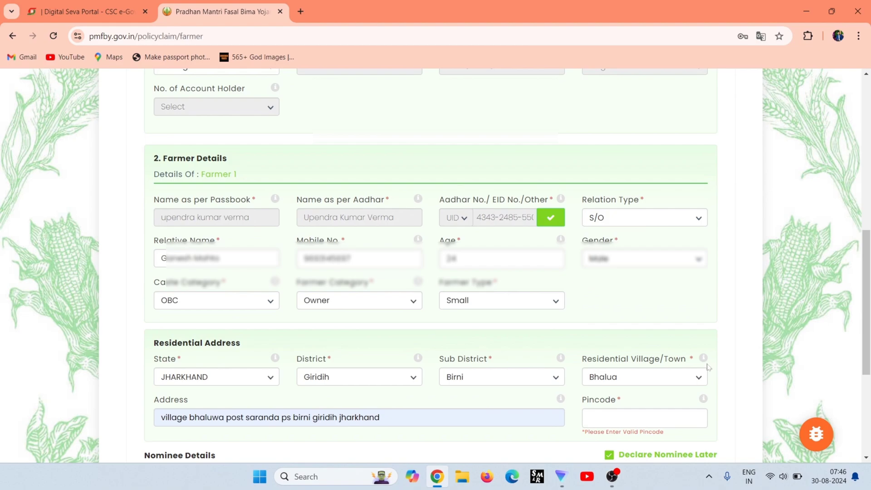
pyautogui.scroll(-2, 709, 367)
pyautogui.click(644, 307)
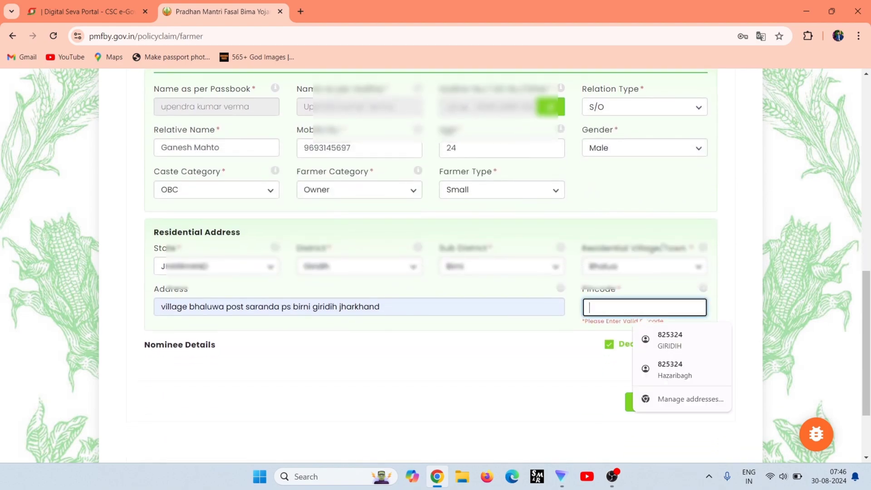
pyautogui.write('825324')
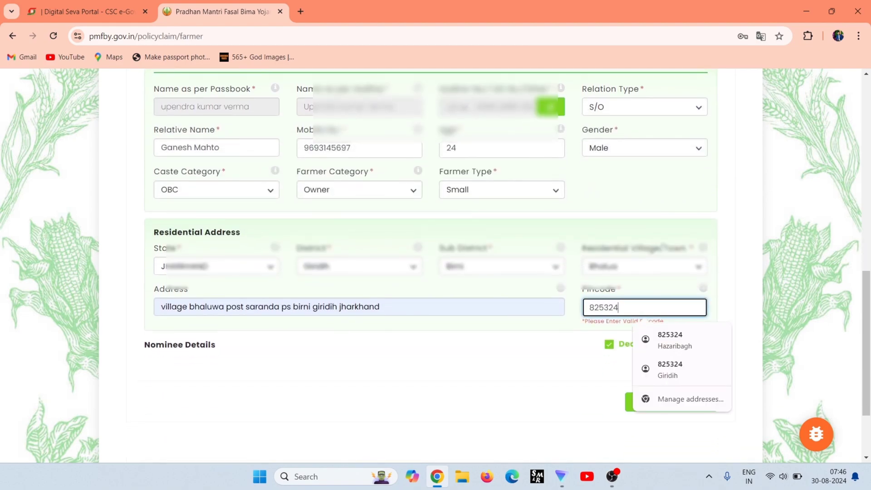
pyautogui.click(619, 401)
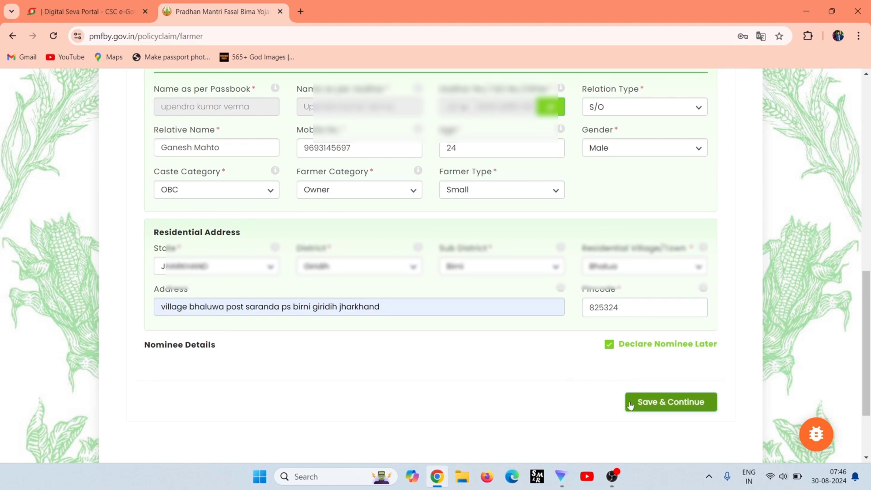
# Save farmer details, then pick Giridih district, Birni block, Manjhiladih panchayat and Bhalua village for the land.
pyautogui.click(631, 404)
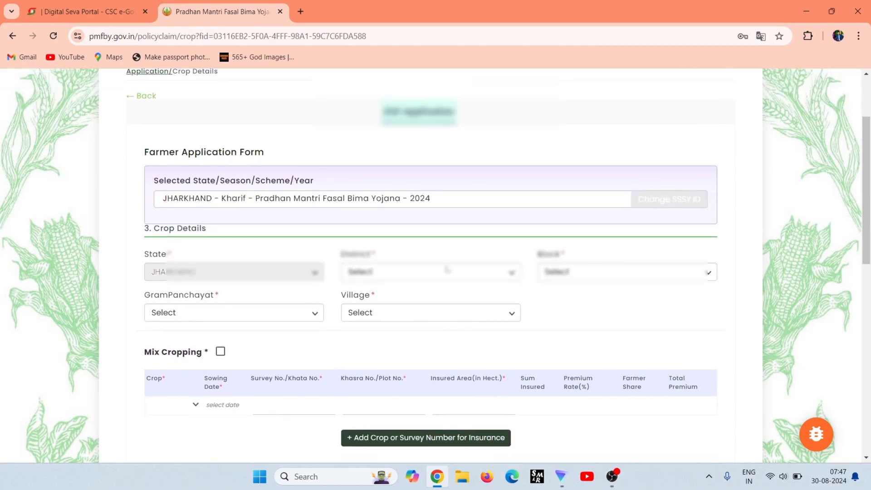
pyautogui.click(449, 272)
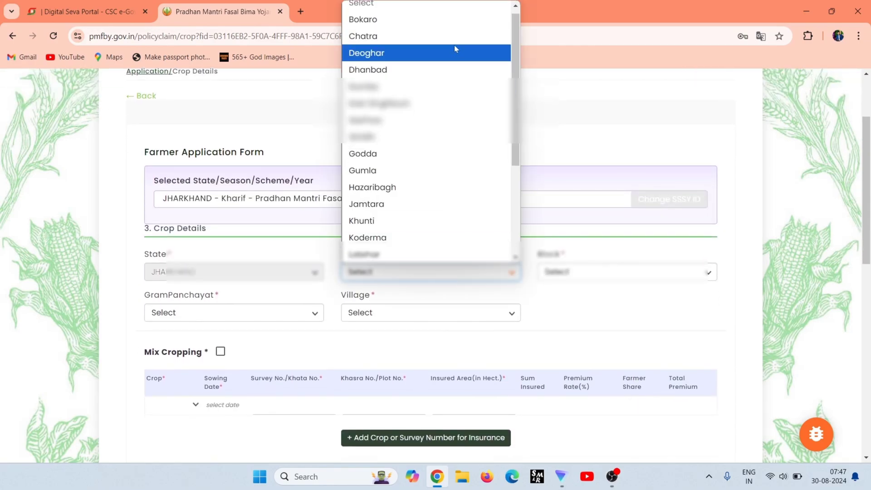
pyautogui.click(416, 143)
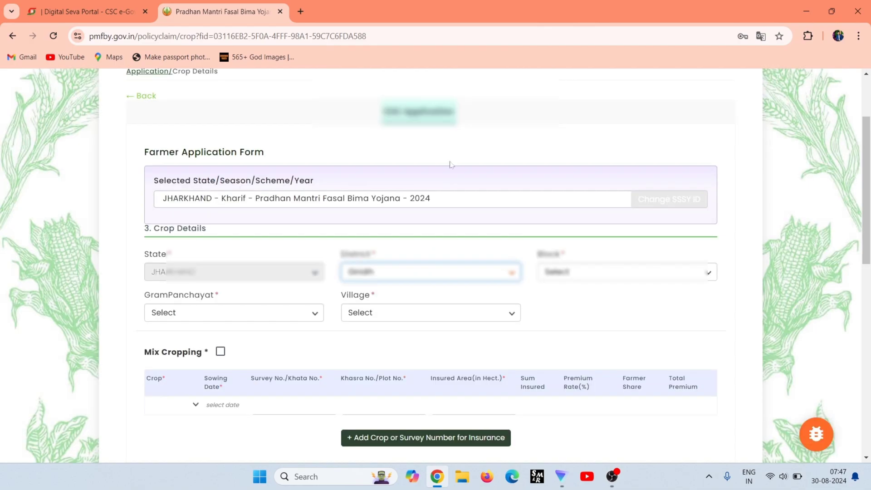
pyautogui.click(604, 280)
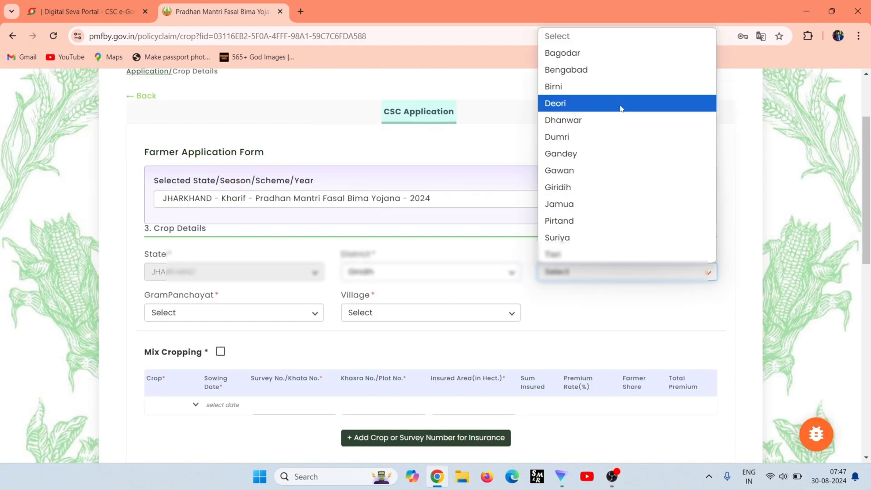
pyautogui.click(619, 87)
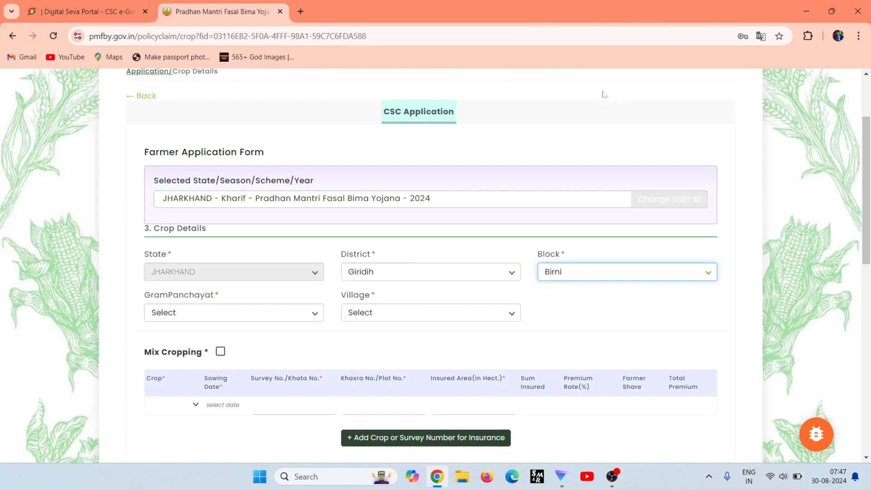
pyautogui.click(182, 309)
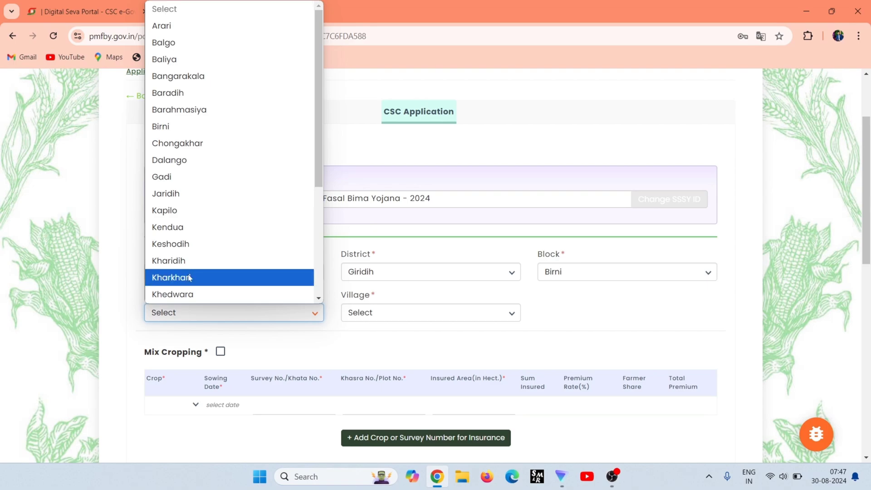
pyautogui.press('Down')
pyautogui.press('Down')
pyautogui.press('Down')
pyautogui.press('Down')
pyautogui.press('Down')
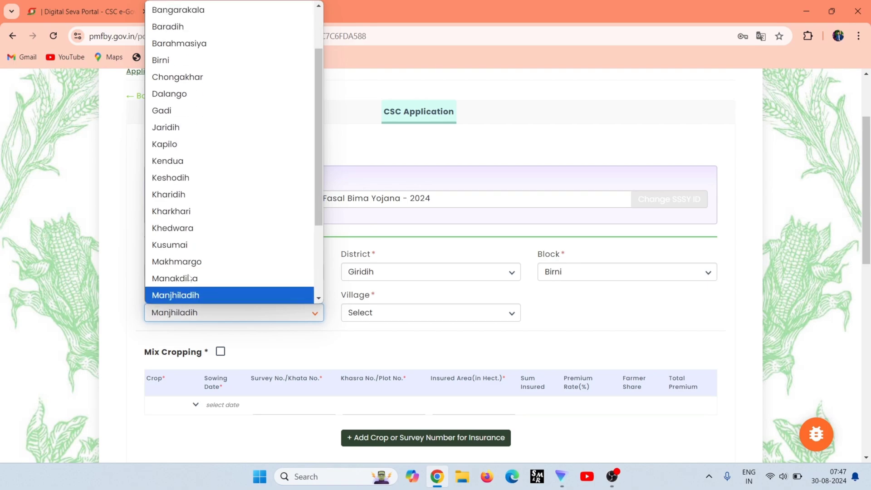
pyautogui.click(189, 294)
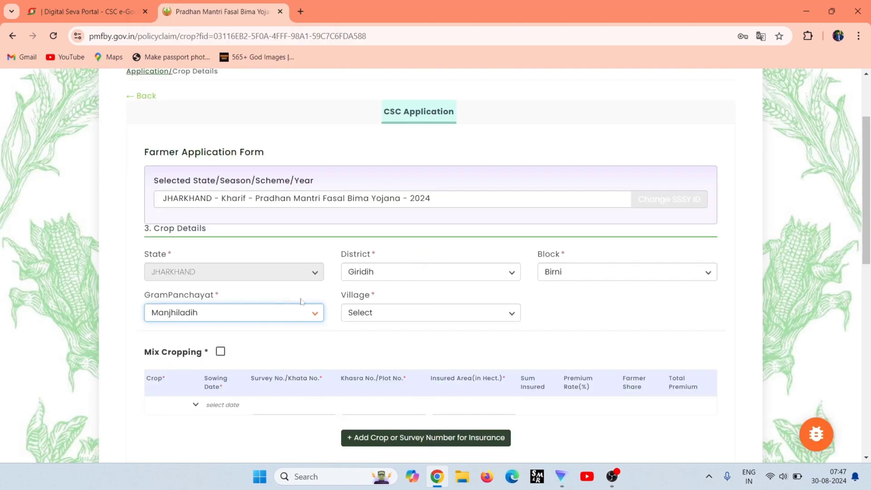
pyautogui.click(399, 316)
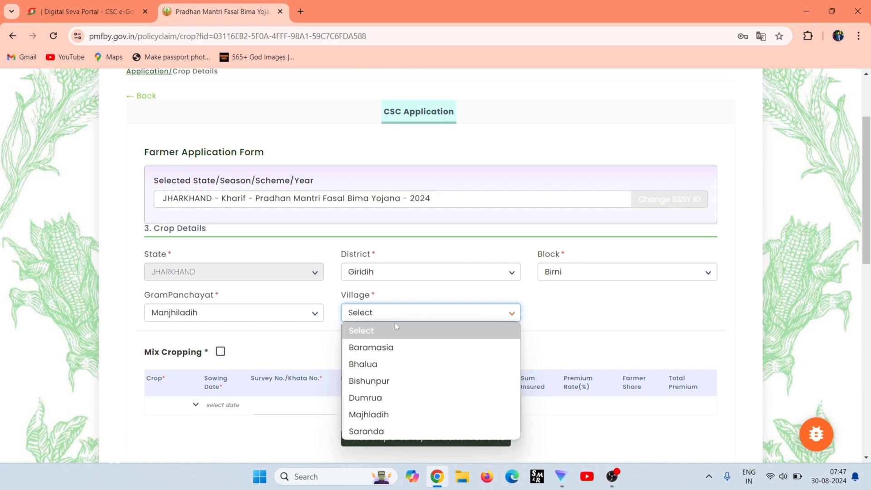
pyautogui.click(366, 364)
# Set the crop to Paddy (Dhan) with sowing date 9 July 2024.
pyautogui.scroll(-1, 236, 352)
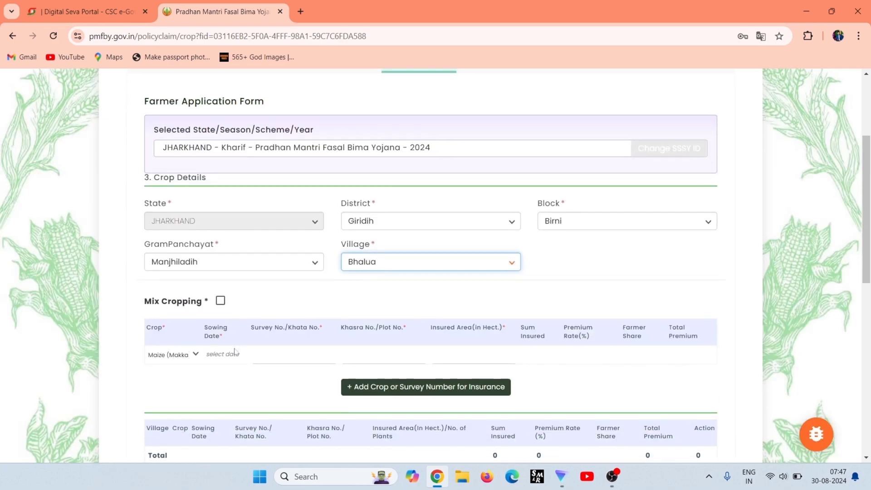
pyautogui.click(160, 354)
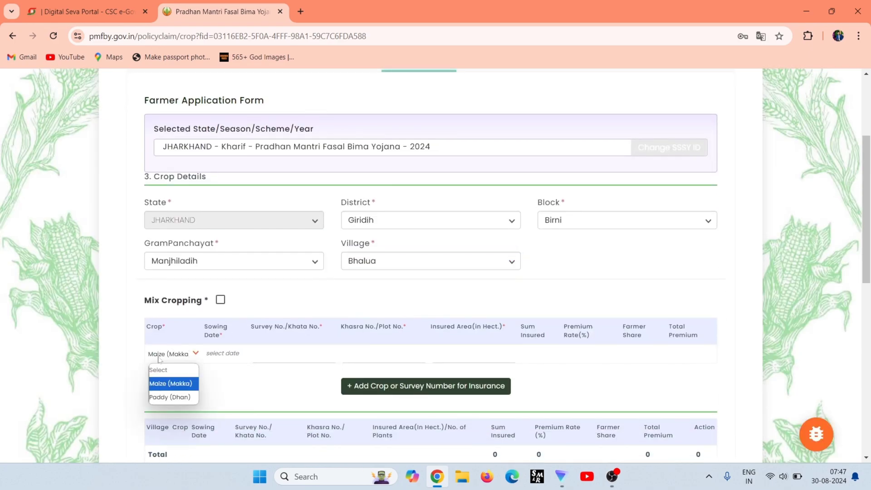
pyautogui.click(161, 397)
pyautogui.click(222, 353)
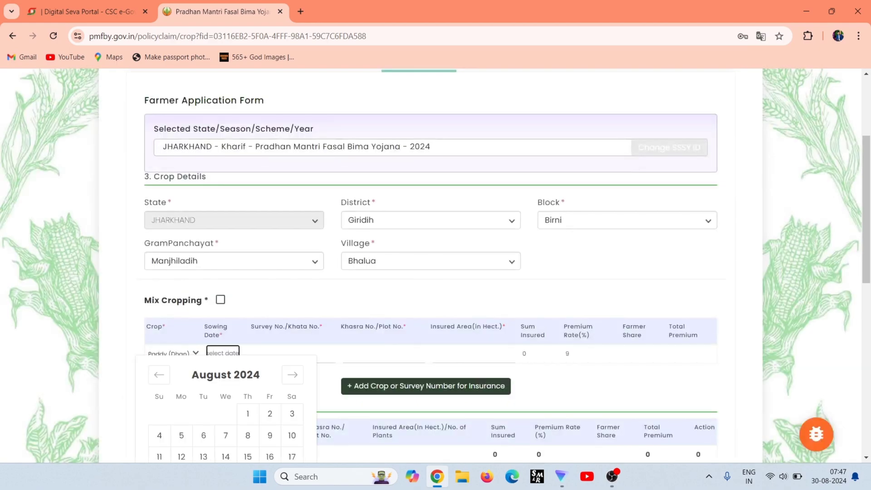
pyautogui.click(160, 375)
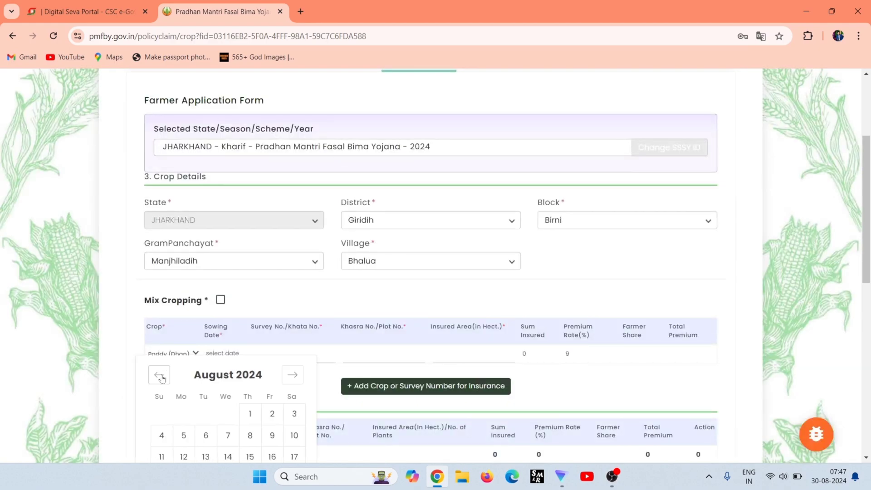
pyautogui.click(203, 435)
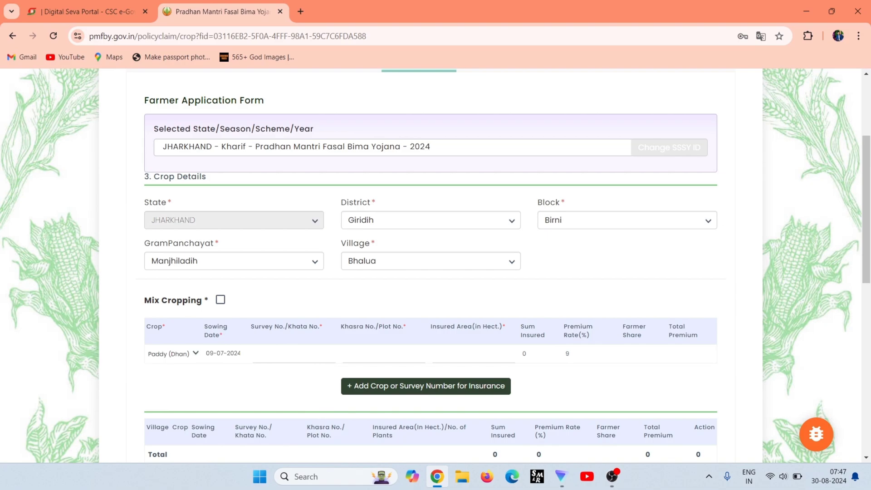
# Enter survey number 12 and paste the khasra plot numbers.
pyautogui.click(270, 354)
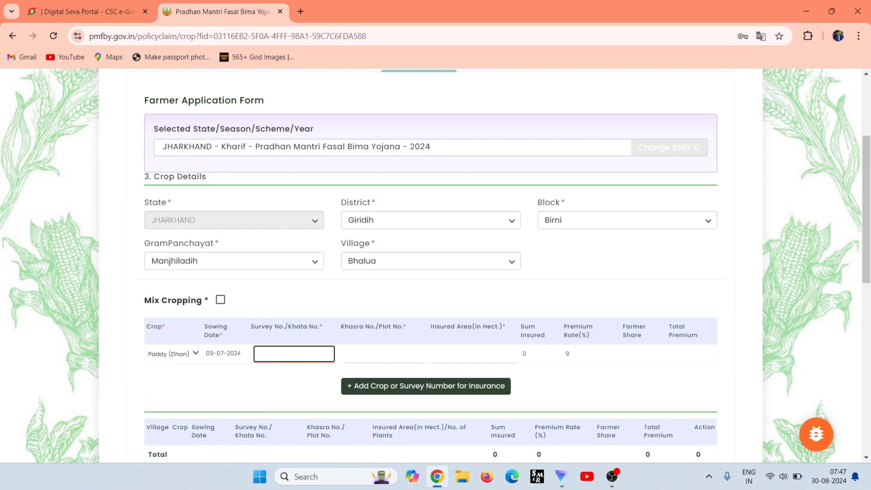
pyautogui.scroll(-1, 270, 359)
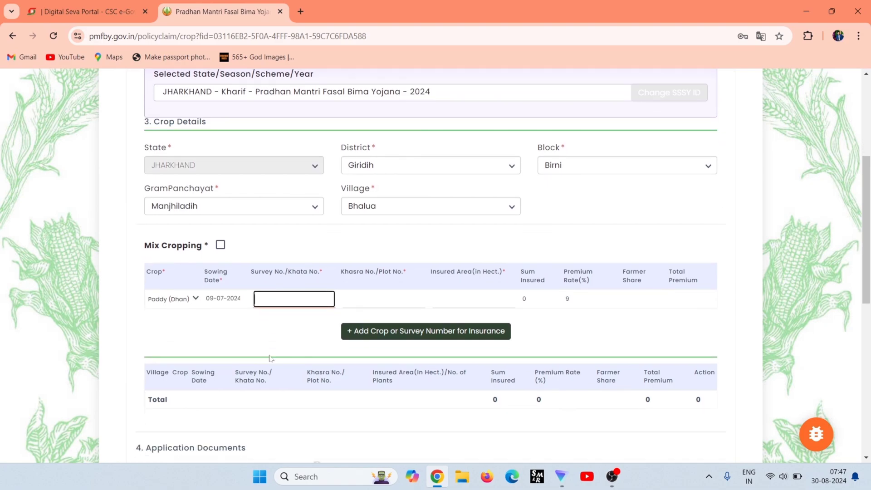
pyautogui.write('12')
pyautogui.click(384, 299)
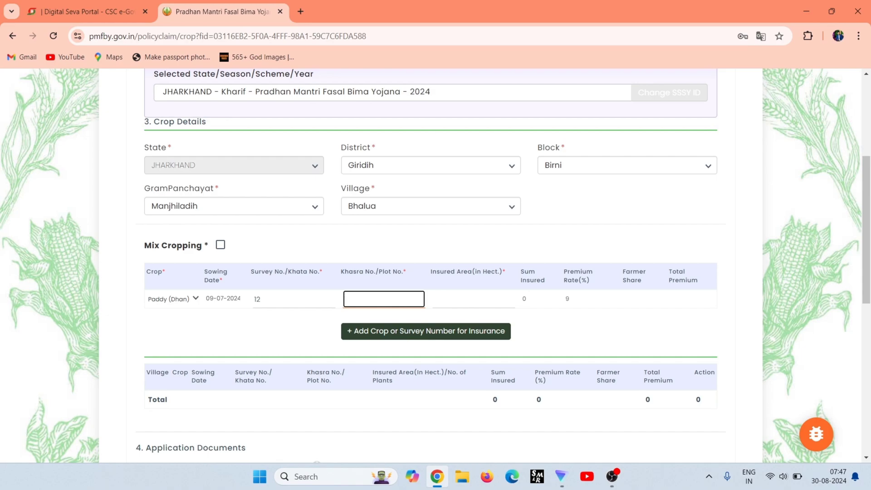
pyautogui.write('001,1088,237,362,37,50')
pyautogui.press('Tab')
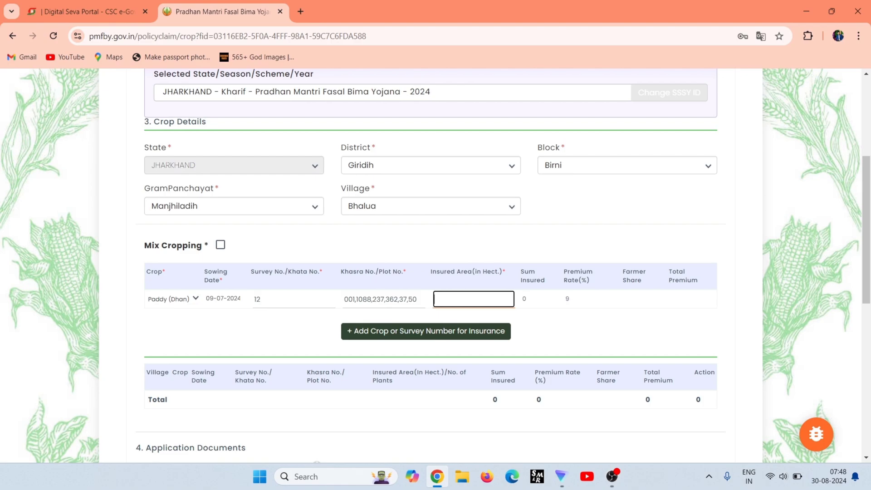
pyautogui.hotkey('ctrl', 't')
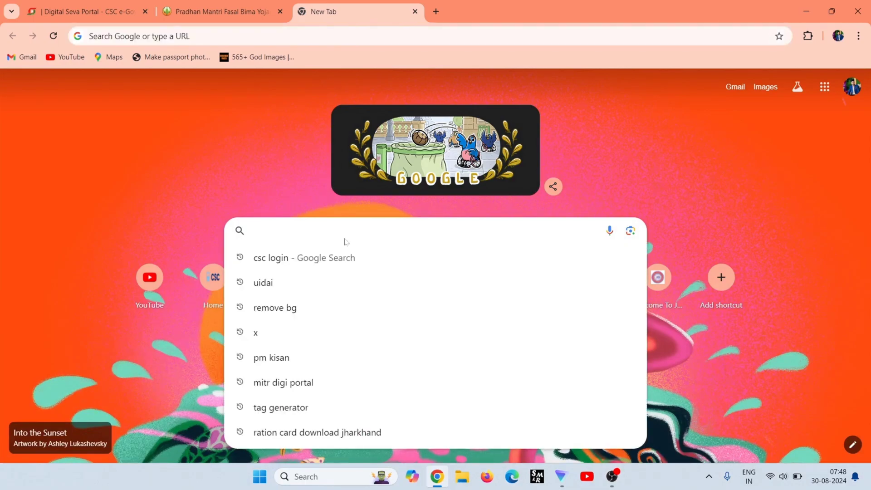
# Search acre to hectare and convert 11 acres in Google's converter.
pyautogui.write('acar to hectare')
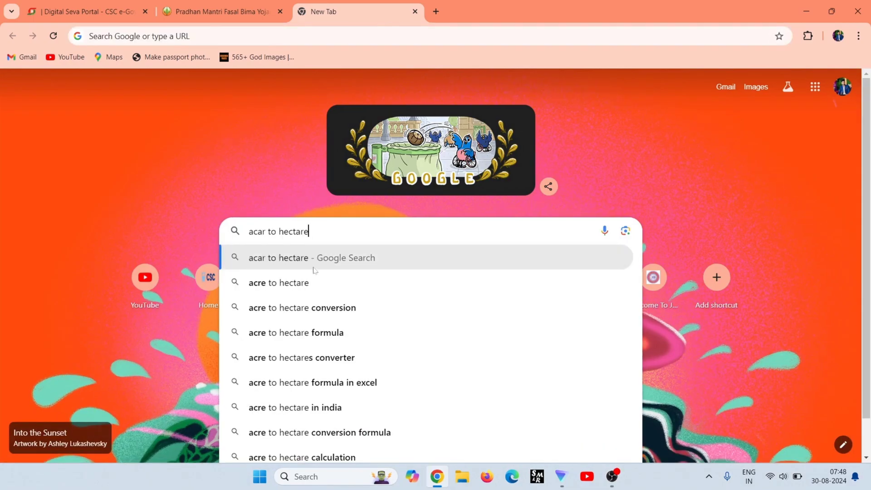
pyautogui.click(308, 280)
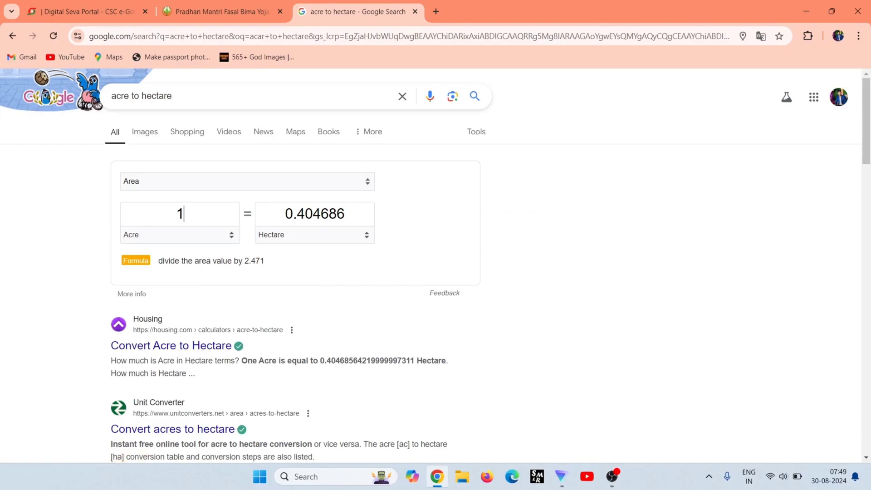
pyautogui.doubleClick(180, 213)
pyautogui.press('BackSpace')
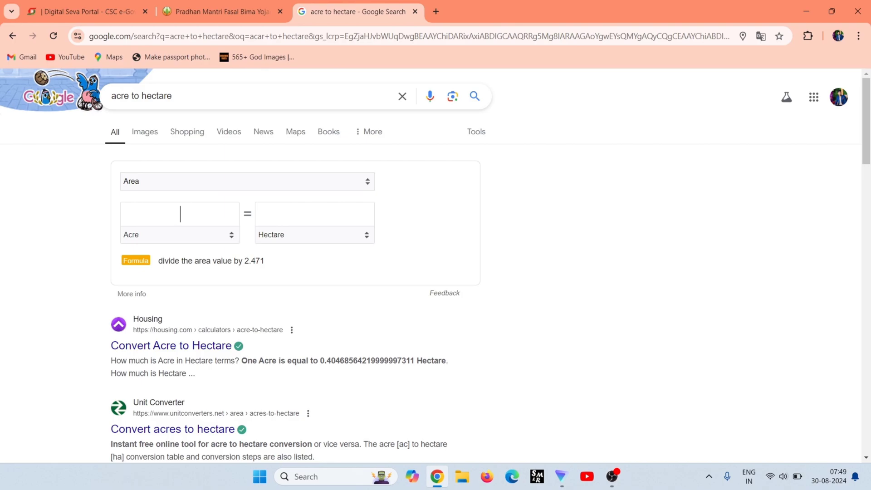
pyautogui.write('11')
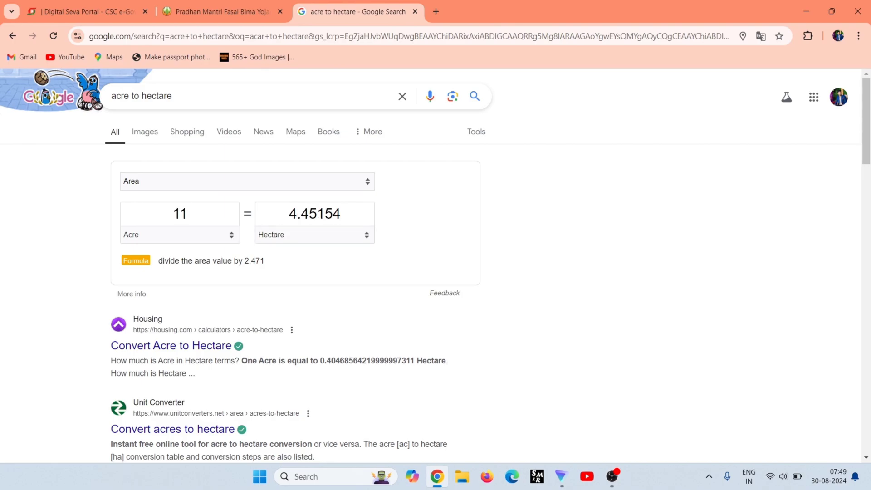
# Copy the 4.45154 hectare result and return to the PMFBY tab.
pyautogui.click(341, 214)
pyautogui.moveTo(341, 214); pyautogui.dragTo(289, 213)
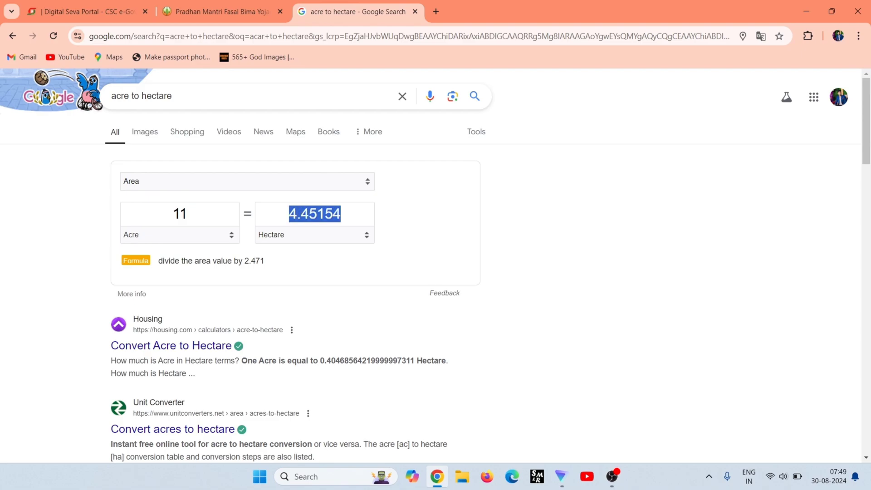
pyautogui.rightClick(276, 208)
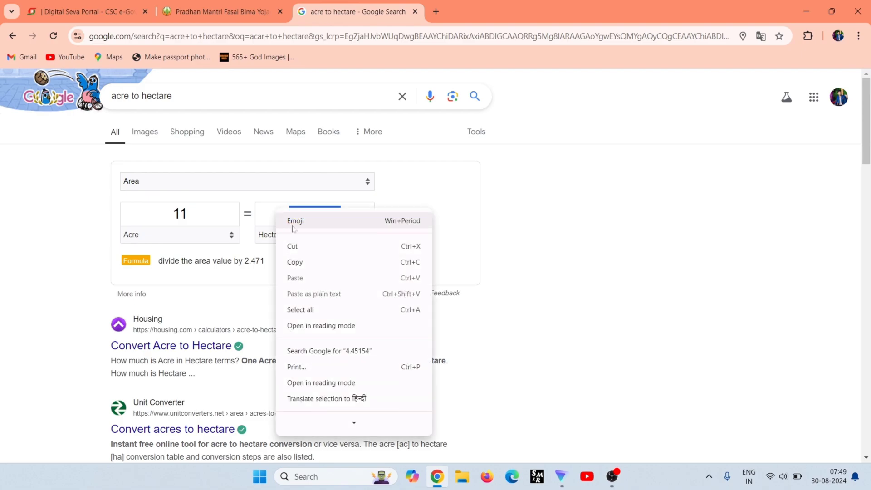
pyautogui.click(302, 262)
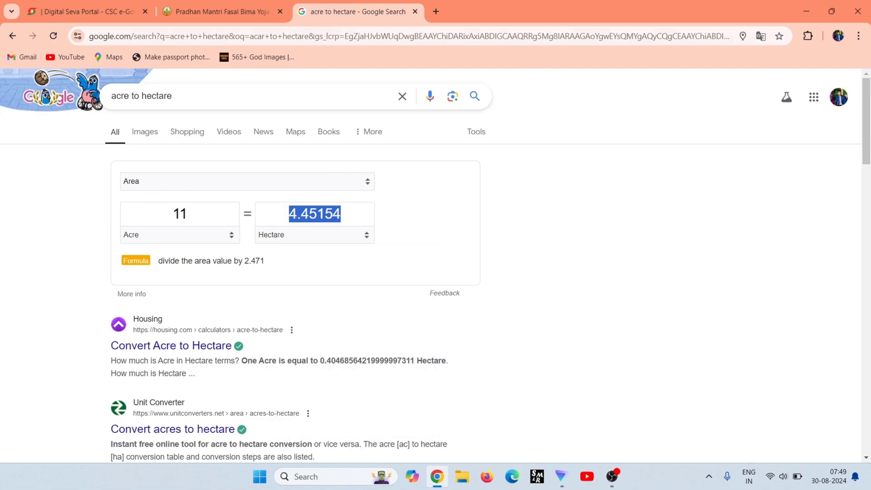
pyautogui.click(234, 17)
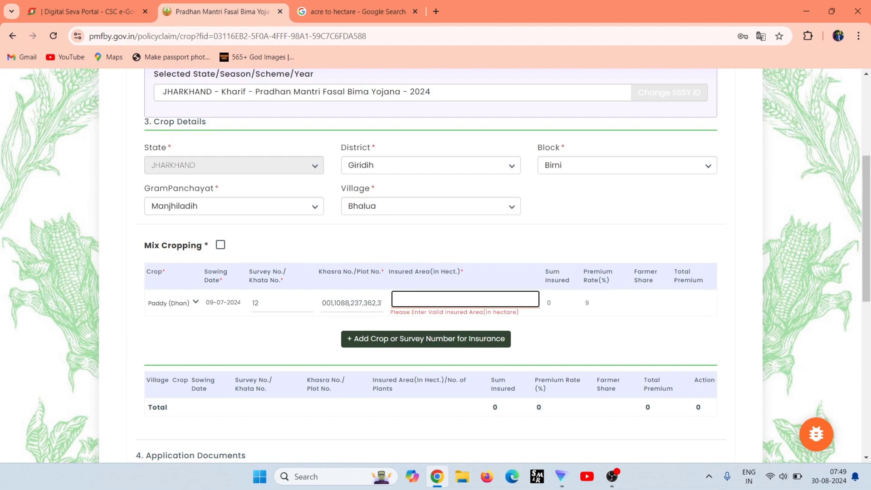
# Paste 4.45154 hectares as the paddy insured area, giving sum insured 286892.85 and premium 25820.33.
pyautogui.hotkey('ctrl', 'v')
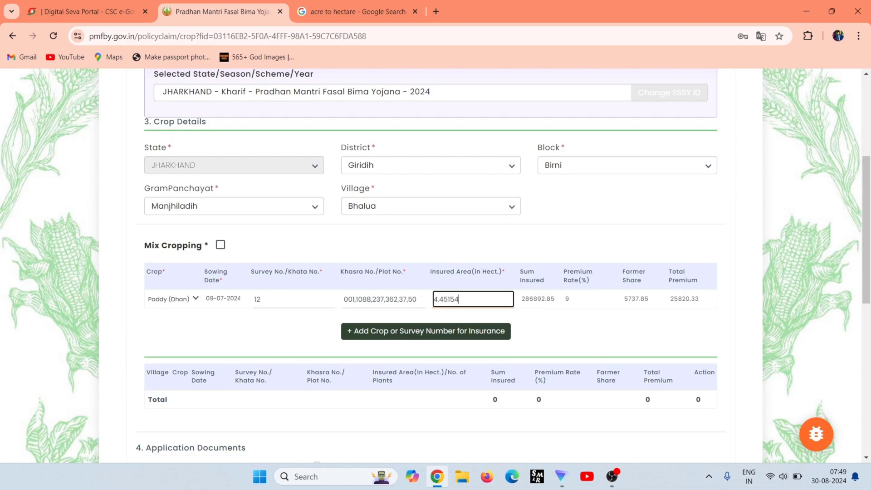
pyautogui.scroll(-2, 418, 299)
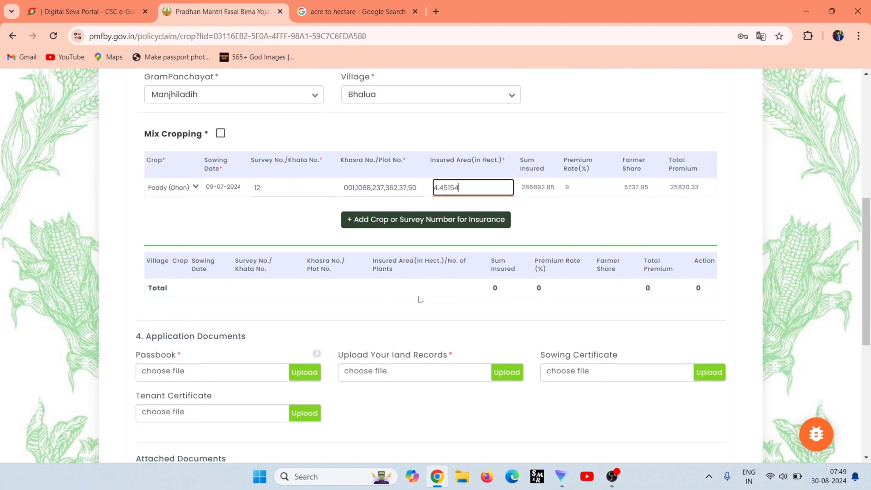
pyautogui.click(423, 225)
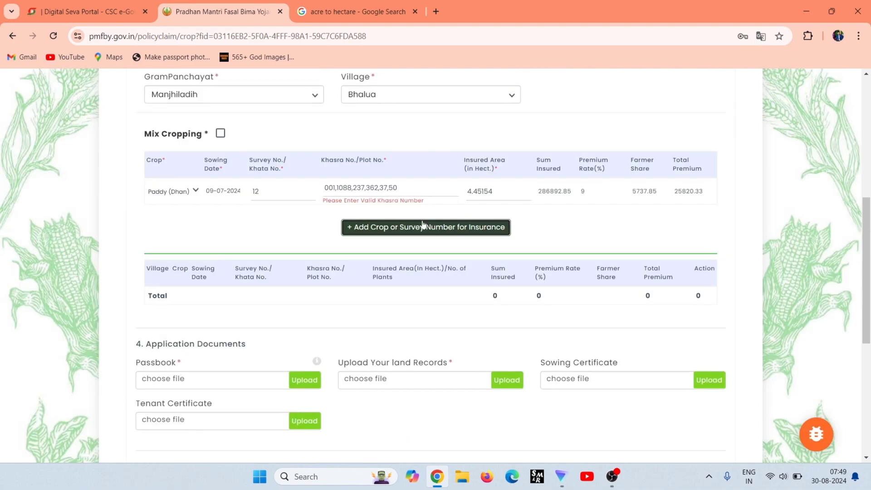
# Correct the Khasra number to 1088 and add the Paddy (Dhan) 4.45154-hectare row to the table.
pyautogui.click(397, 187)
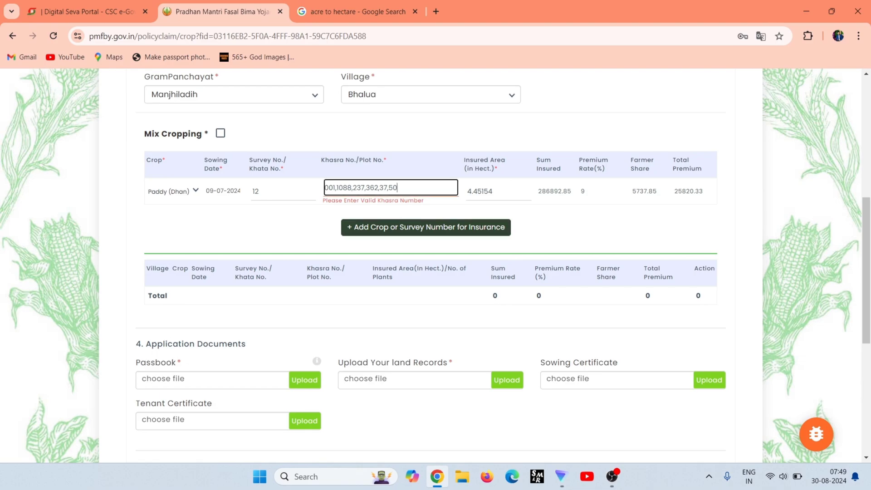
pyautogui.press('BackSpace')
pyautogui.press('BackSpace')
pyautogui.press('BackSpace')
pyautogui.press('BackSpace')
pyautogui.press('BackSpace')
pyautogui.press('BackSpace')
pyautogui.press('BackSpace')
pyautogui.press('BackSpace')
pyautogui.press('BackSpace')
pyautogui.press('BackSpace')
pyautogui.press('BackSpace')
pyautogui.press('BackSpace')
pyautogui.press('BackSpace')
pyautogui.press('BackSpace')
pyautogui.press('BackSpace')
pyautogui.press('BackSpace')
pyautogui.press('BackSpace')
pyautogui.press('BackSpace')
pyautogui.press('BackSpace')
pyautogui.press('BackSpace')
pyautogui.click(426, 233)
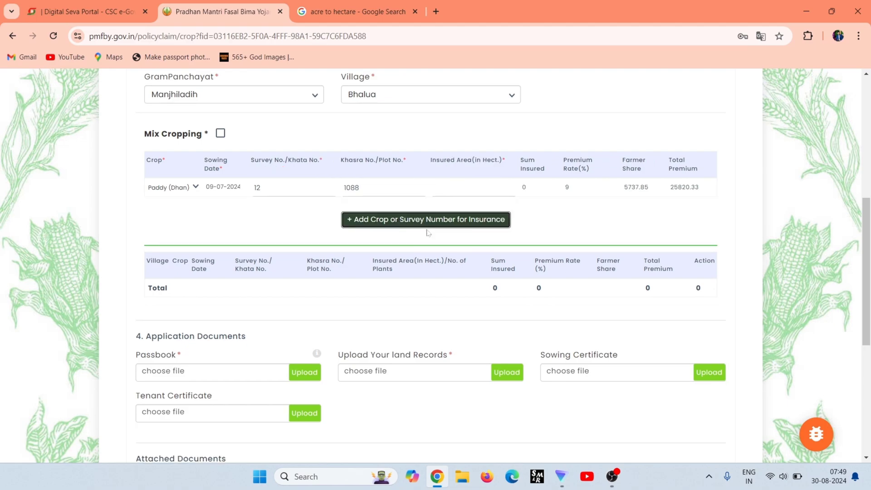
pyautogui.click(427, 227)
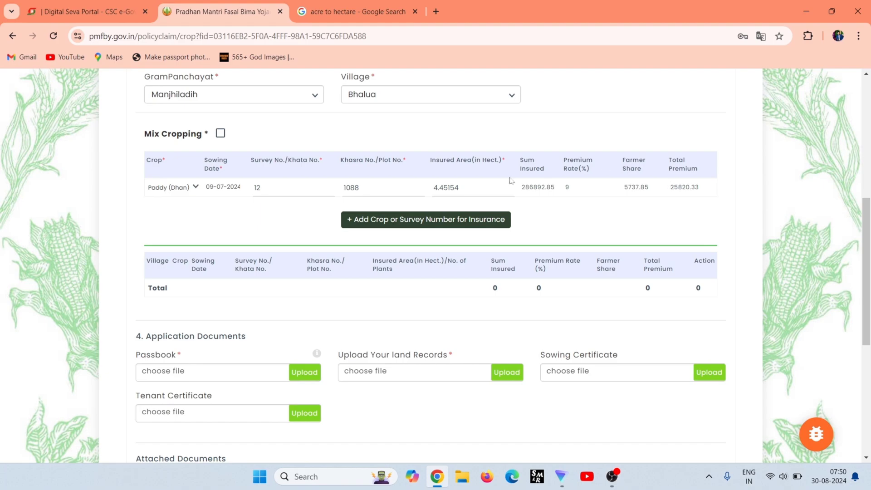
pyautogui.click(472, 220)
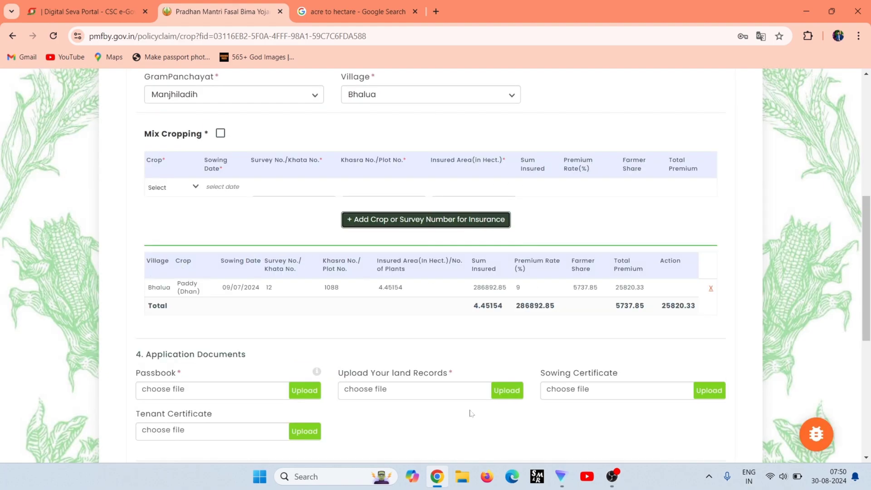
# Rearrange the browser window and attempt the Passbook upload.
pyautogui.click(534, 484)
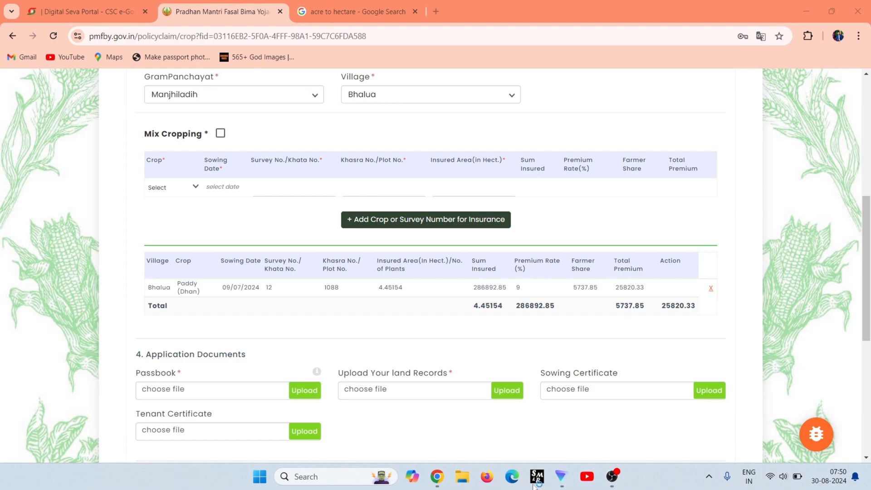
pyautogui.moveTo(133, 252)
pyautogui.mouseDown()
pyautogui.moveTo(674, 285)
pyautogui.moveTo(755, 300)
pyautogui.mouseUp()
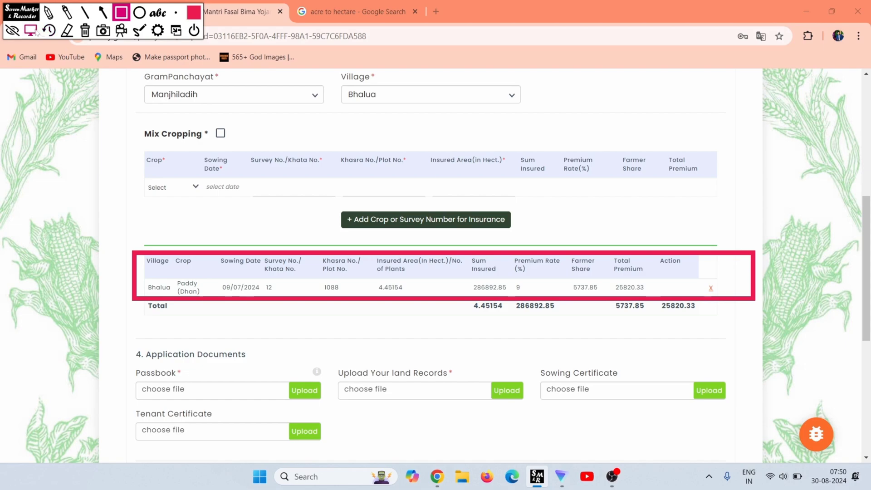
pyautogui.moveTo(24, 10)
pyautogui.mouseDown()
pyautogui.moveTo(312, 261)
pyautogui.moveTo(695, 472)
pyautogui.mouseUp()
pyautogui.click(304, 390)
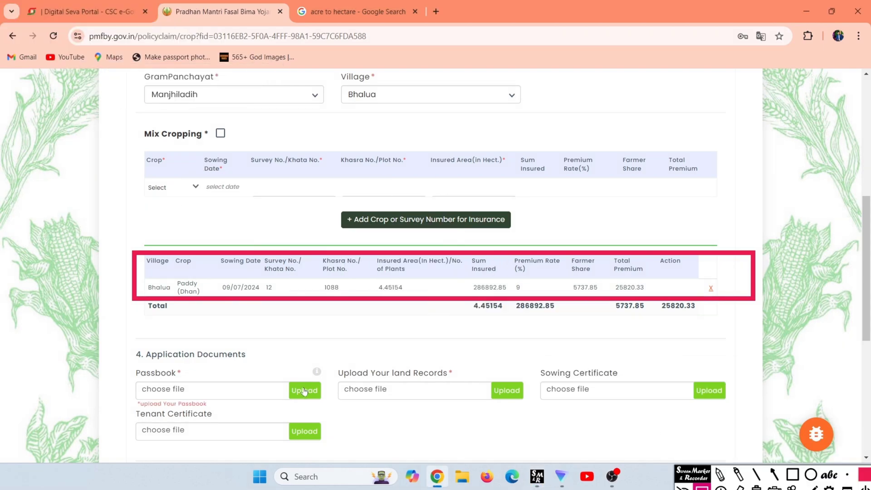
# Attach 'u passbook' from Documents as the Passbook and upload it successfully.
pyautogui.click(163, 388)
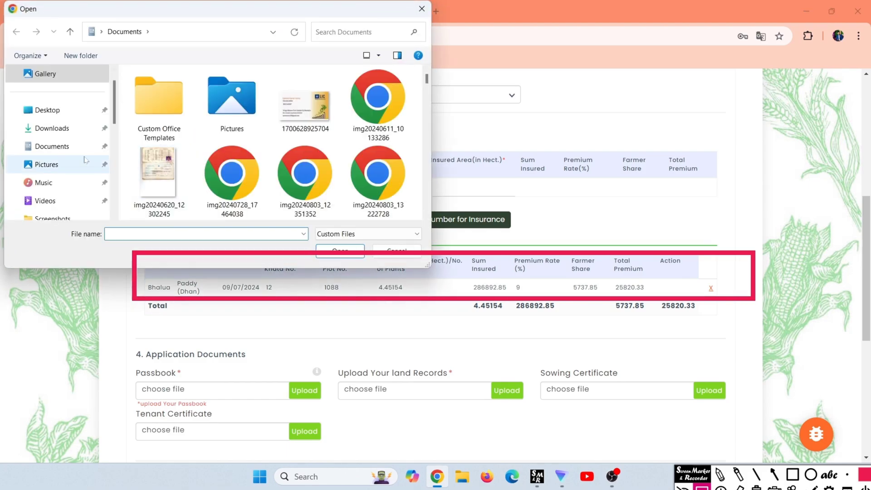
pyautogui.click(82, 151)
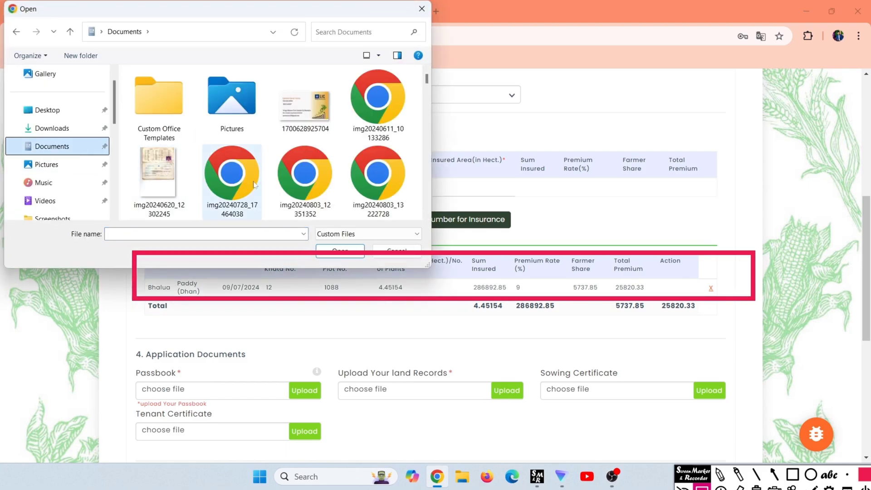
pyautogui.scroll(-3, 254, 184)
pyautogui.scroll(-10, 254, 185)
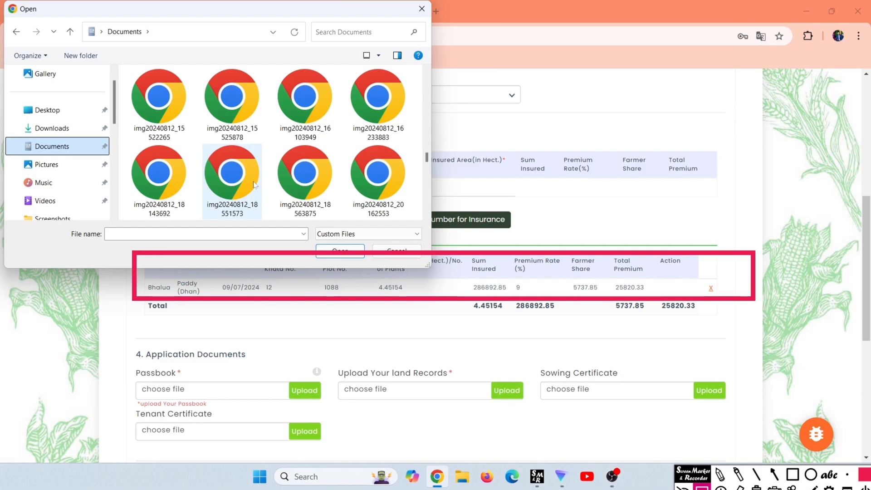
pyautogui.scroll(-3, 254, 183)
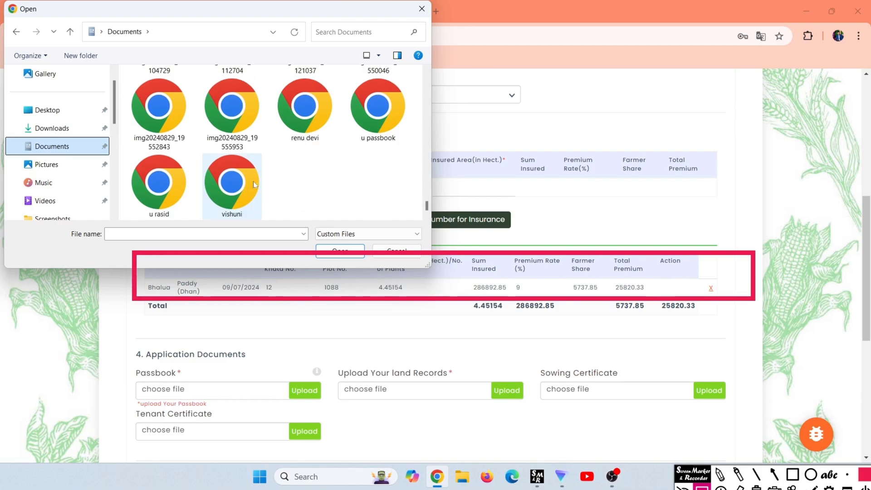
pyautogui.doubleClick(363, 139)
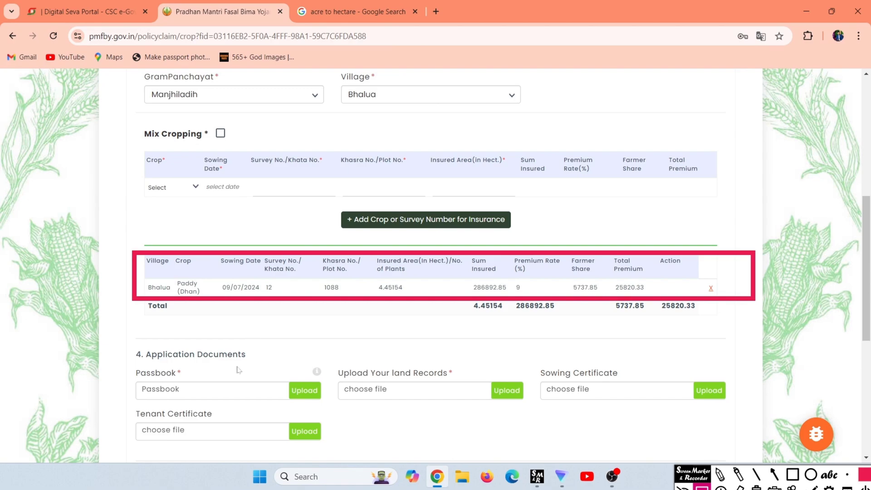
pyautogui.click(303, 391)
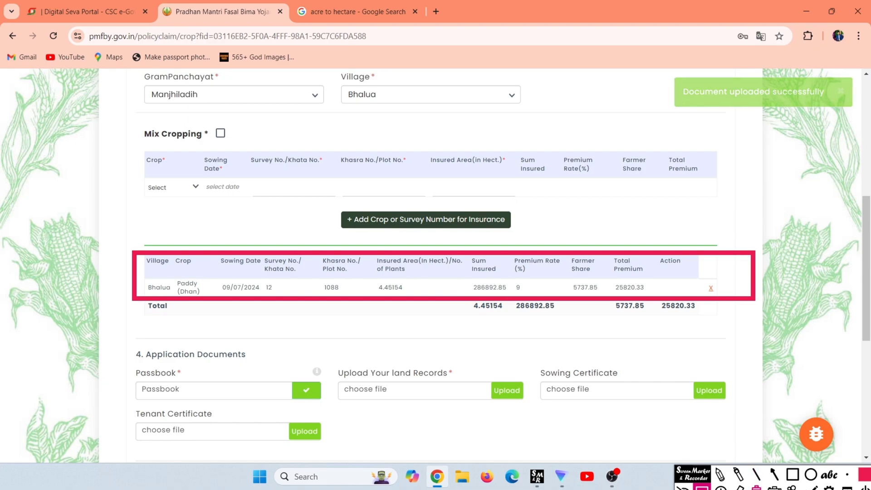
pyautogui.press('Escape')
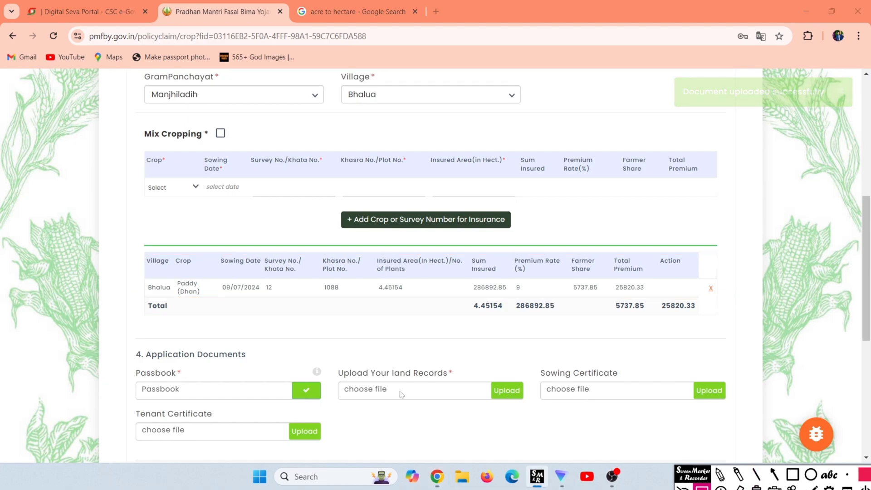
# Attach 'u rasid' from Documents as the land records document and upload it.
pyautogui.click(376, 388)
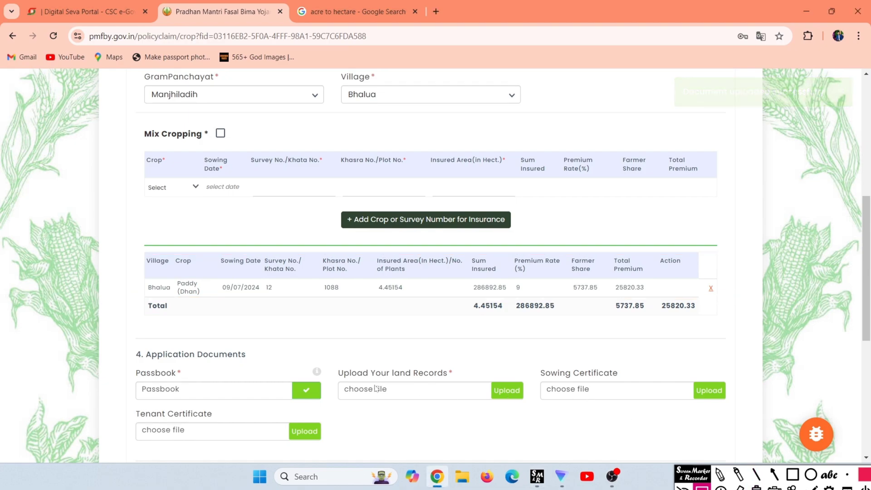
pyautogui.click(376, 388)
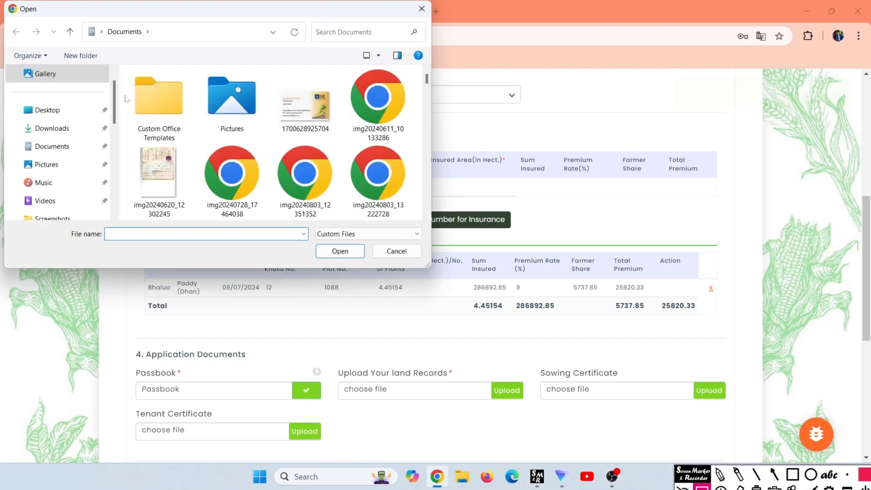
pyautogui.click(52, 146)
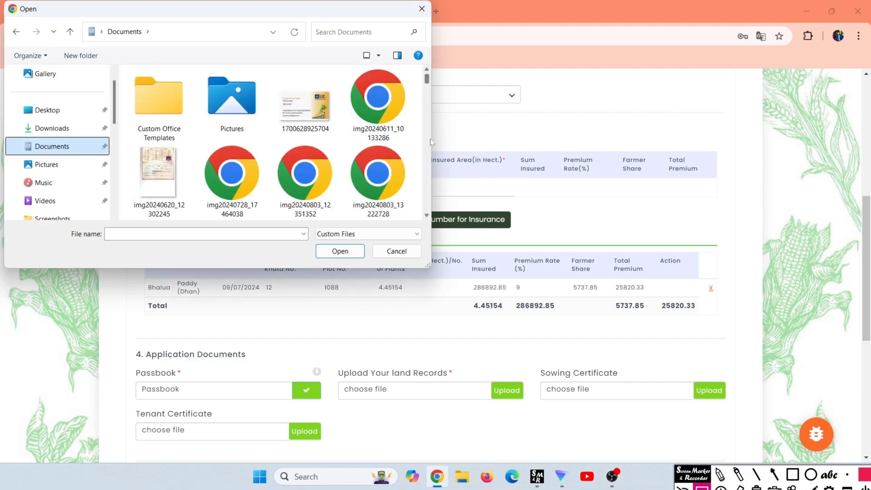
pyautogui.scroll(-15, 429, 190)
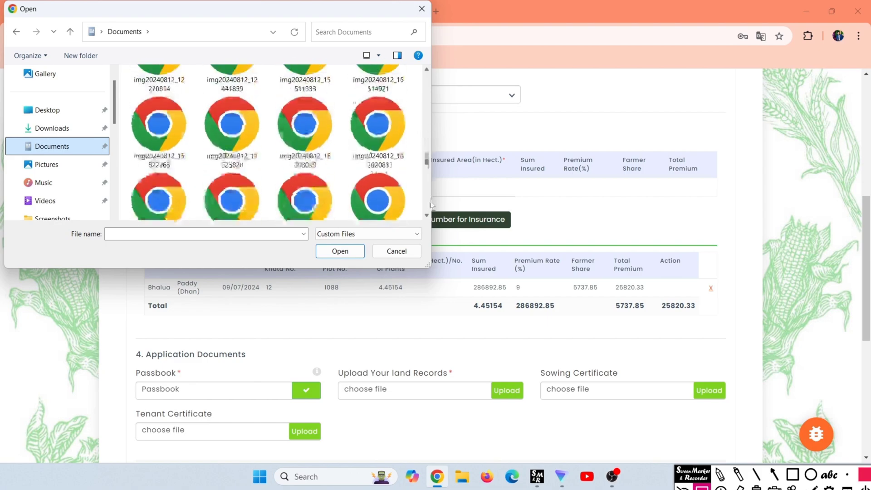
pyautogui.scroll(-5, 429, 212)
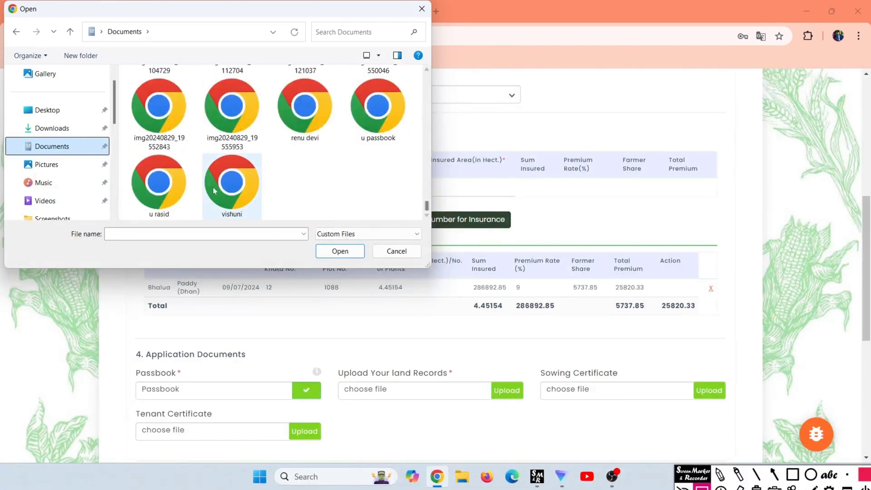
pyautogui.doubleClick(159, 184)
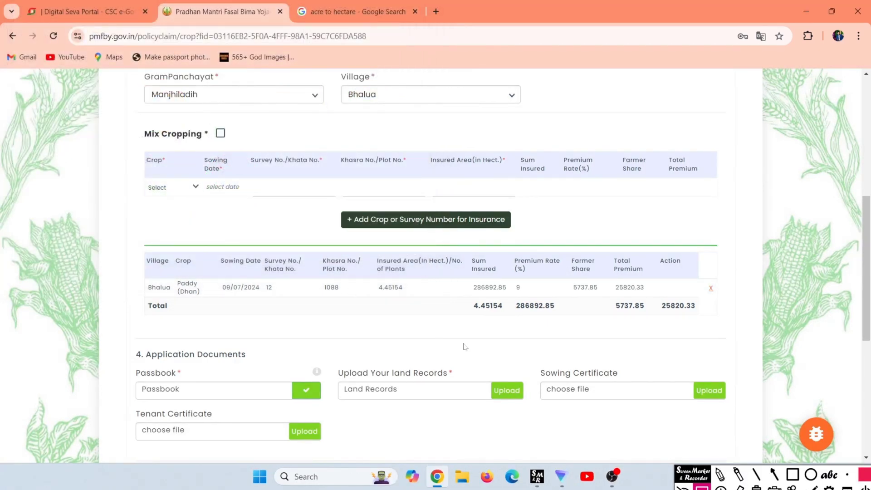
pyautogui.click(501, 391)
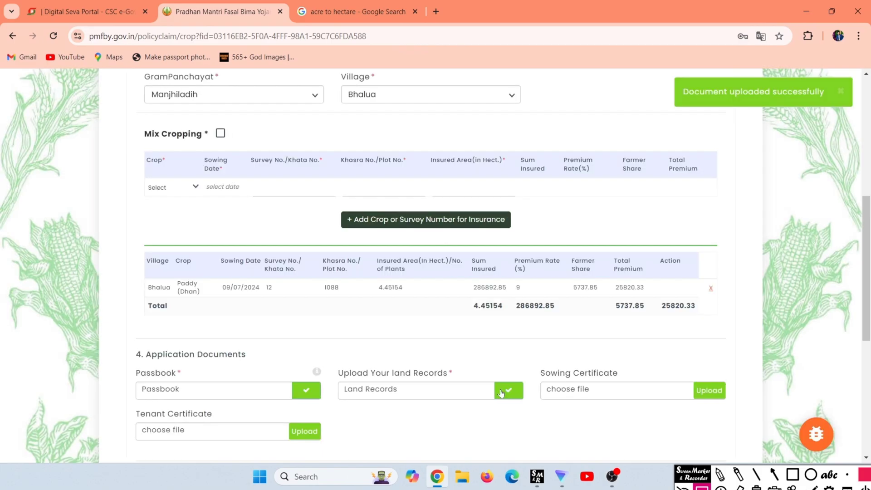
pyautogui.scroll(-1, 501, 393)
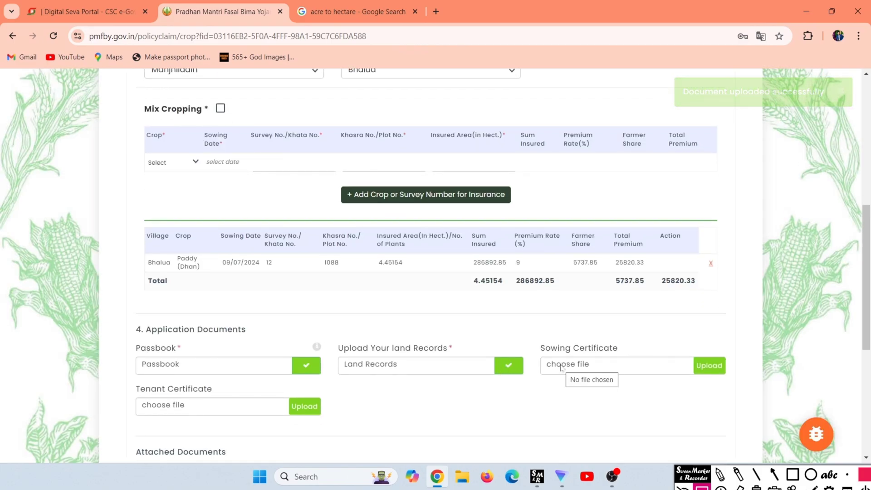
# Attach the first file in Downloads as the Sowing Certificate and upload it.
pyautogui.click(562, 366)
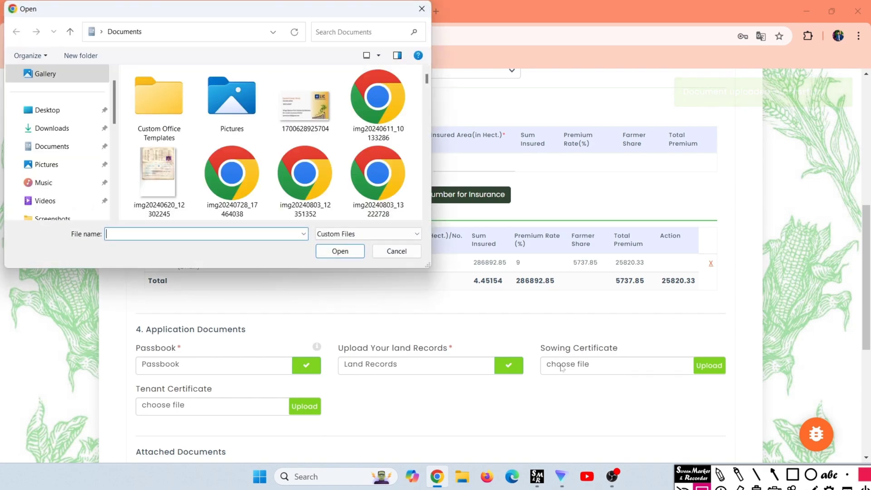
pyautogui.click(52, 128)
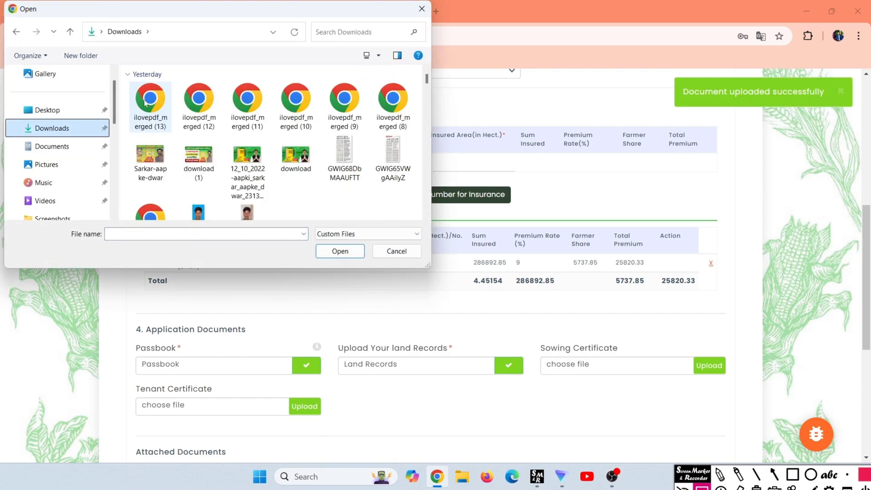
pyautogui.doubleClick(144, 104)
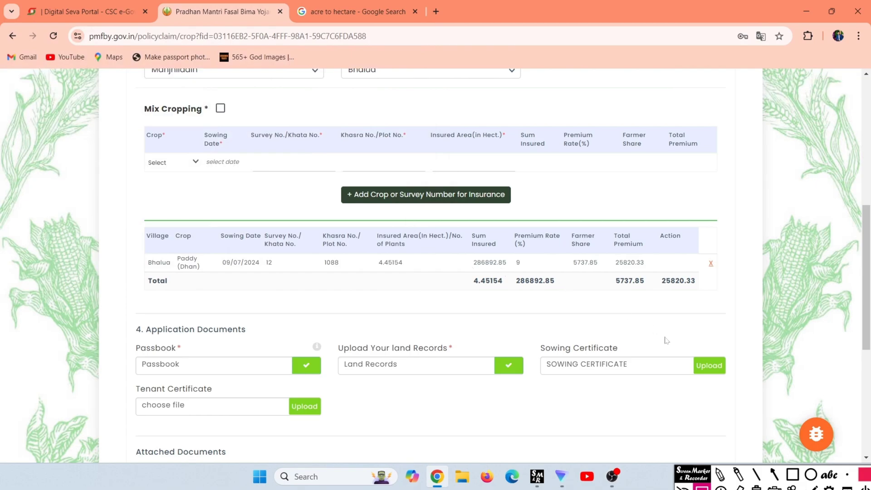
pyautogui.click(712, 366)
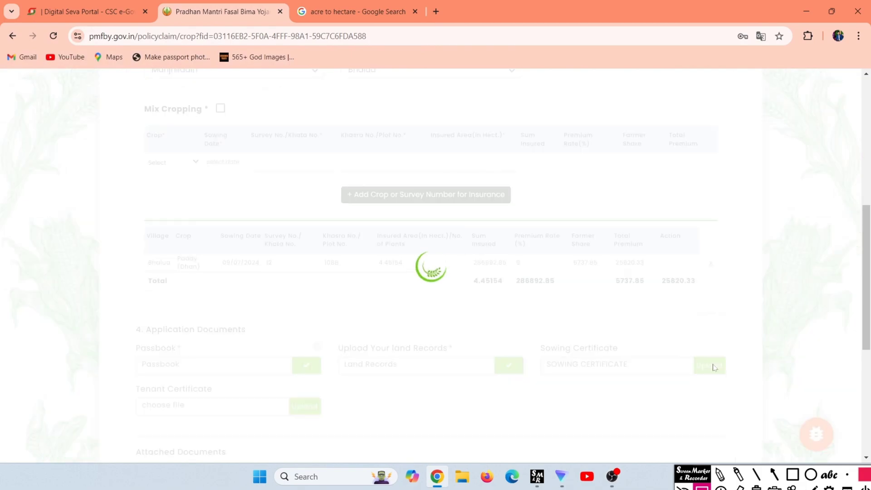
pyautogui.scroll(-6, 712, 368)
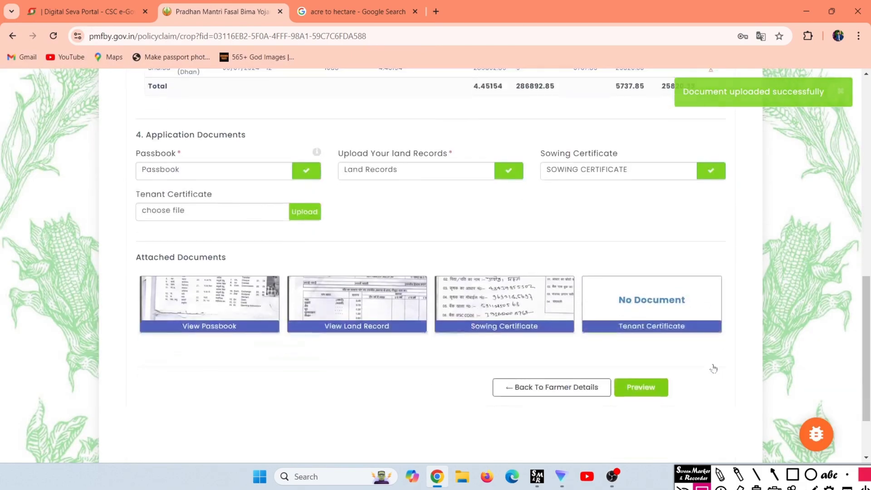
# Review the Paddy (Dhan) application preview and submit it.
pyautogui.click(641, 303)
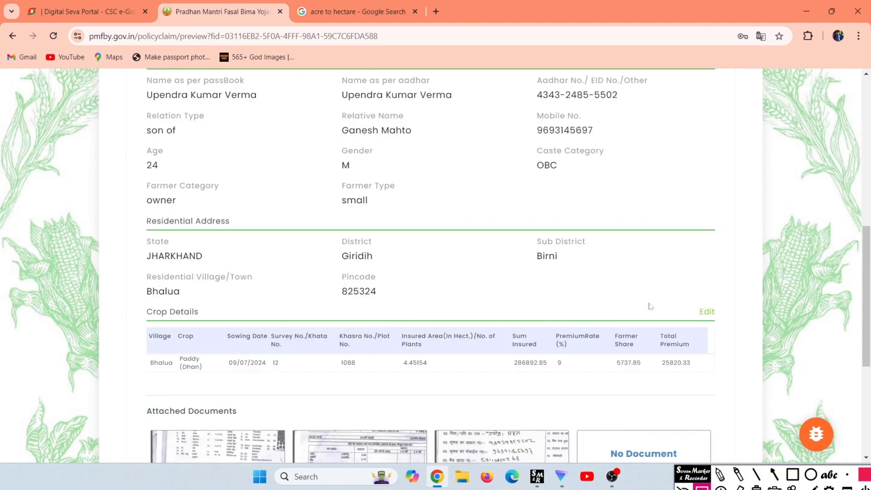
pyautogui.scroll(9, 650, 306)
pyautogui.scroll(-5, 649, 306)
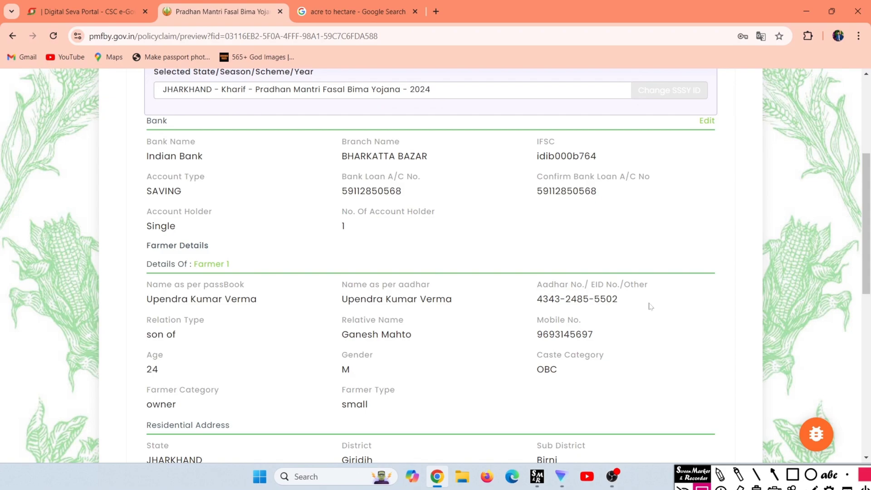
pyautogui.scroll(-10, 650, 306)
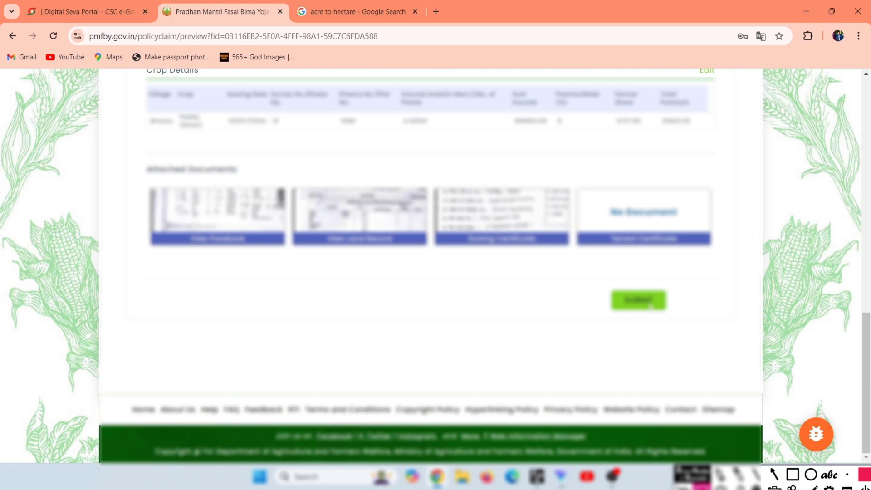
pyautogui.click(650, 306)
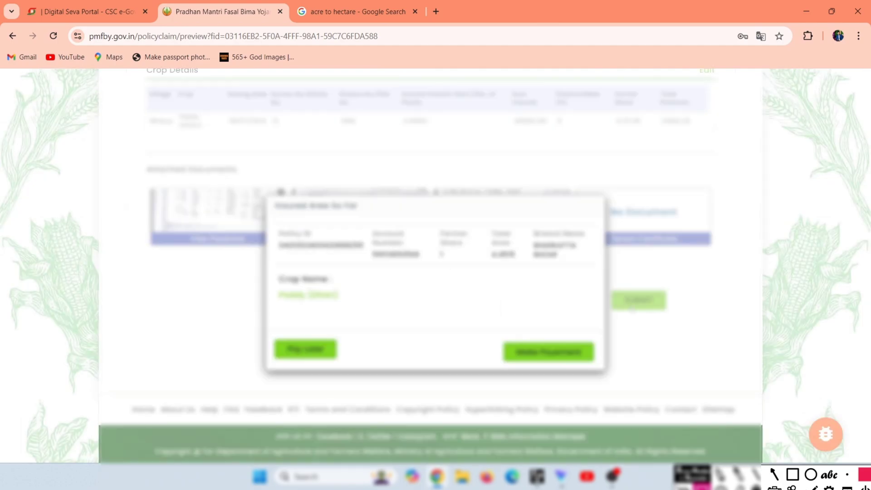
# Start the premium payment and sign in to CSC Wallet with the wallet password.
pyautogui.click(544, 354)
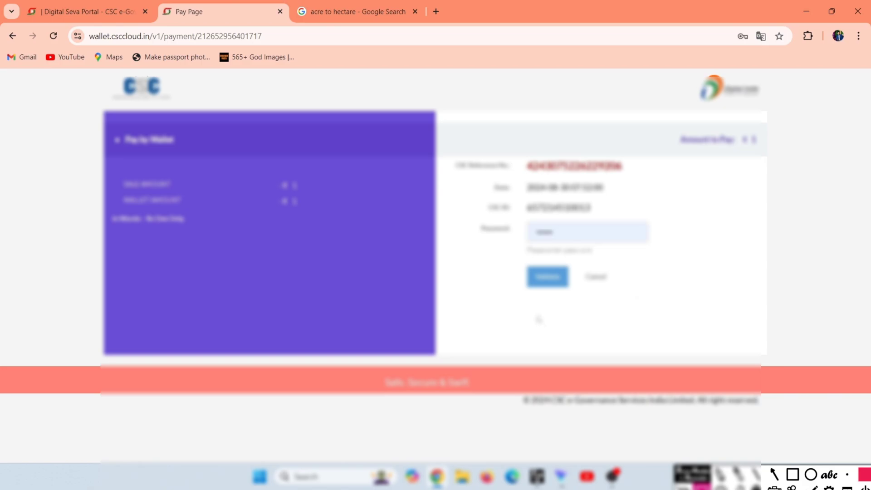
pyautogui.press('BackSpace')
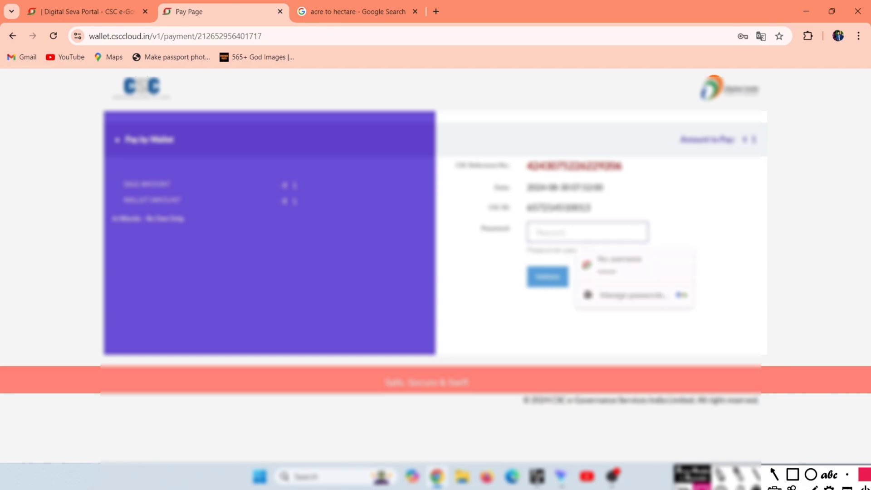
pyautogui.write('••••••••••')
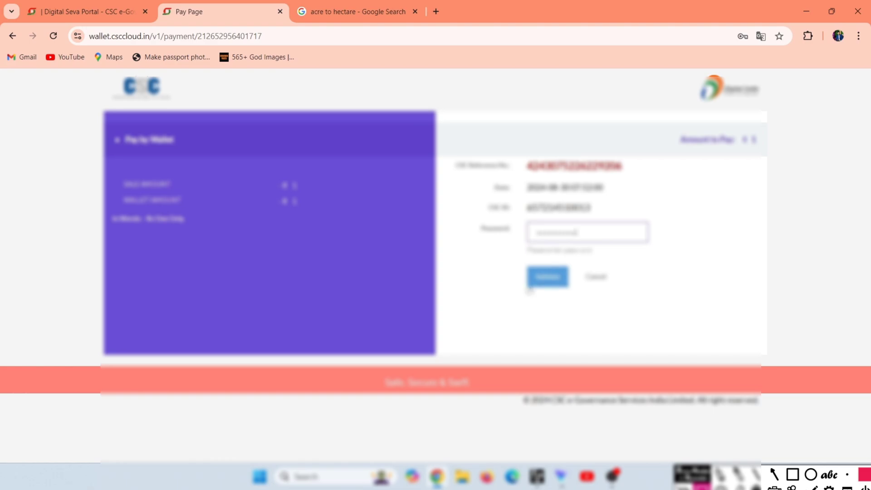
pyautogui.click(537, 284)
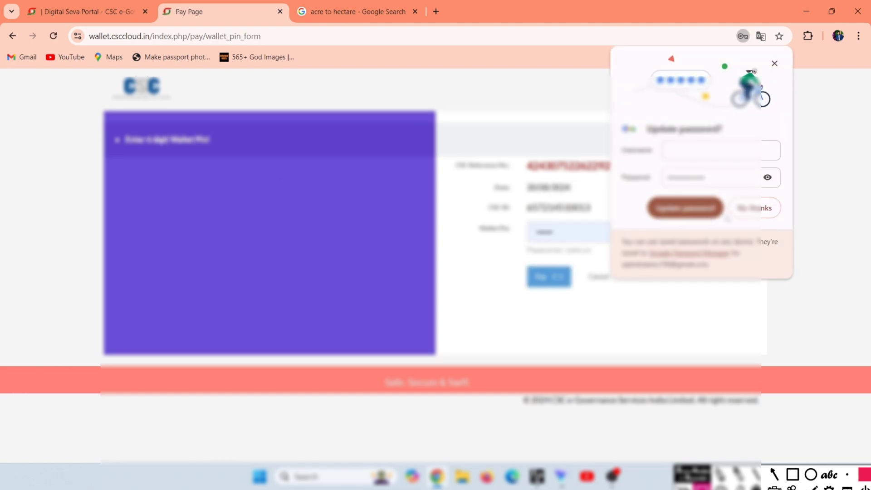
pyautogui.click(755, 211)
# Enter the wallet PIN and pay the premium from the CSC wallet.
pyautogui.click(640, 226)
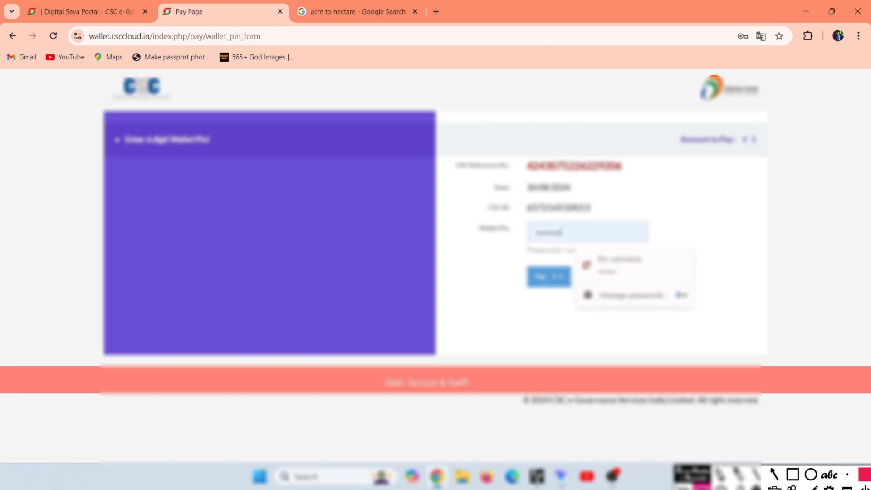
pyautogui.press('BackSpace')
pyautogui.press('BackSpace')
pyautogui.press('BackSpace')
pyautogui.press('BackSpace')
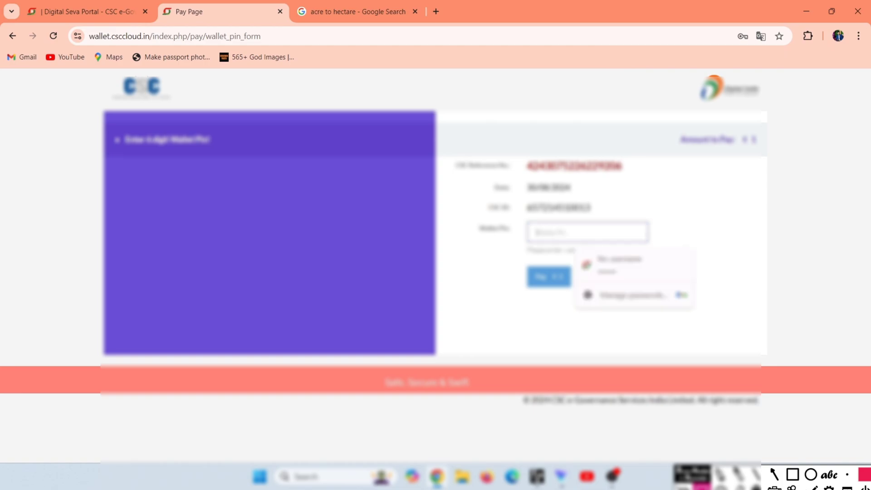
pyautogui.write('•')
pyautogui.press('BackSpace')
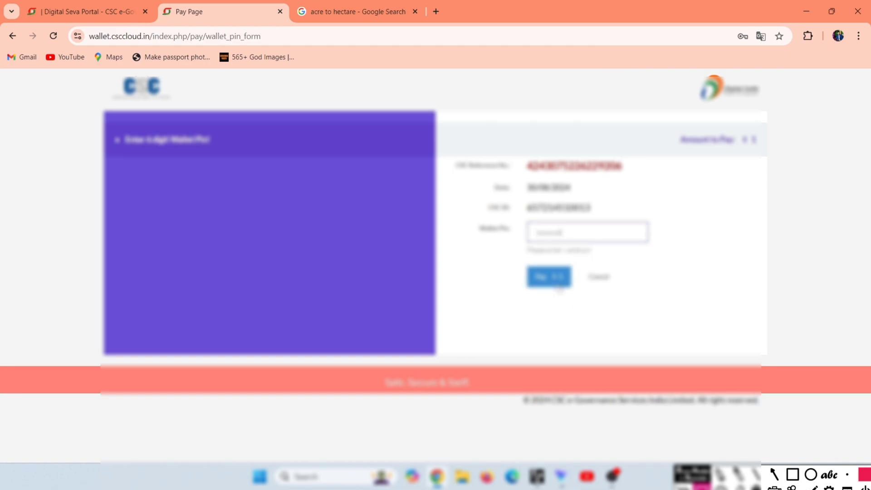
pyautogui.click(549, 278)
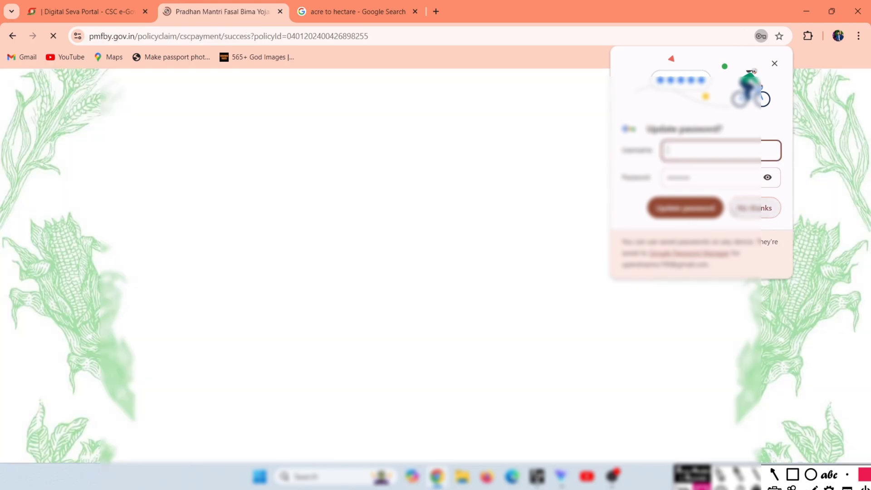
pyautogui.click(734, 212)
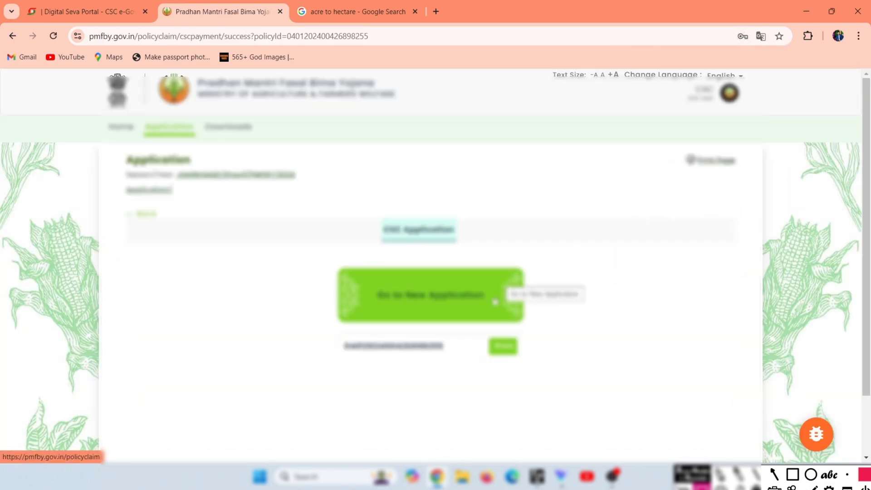
# Open the acknowledgement receipt in a new tab and check its receipt number, QR code and PAID status.
pyautogui.click(501, 346)
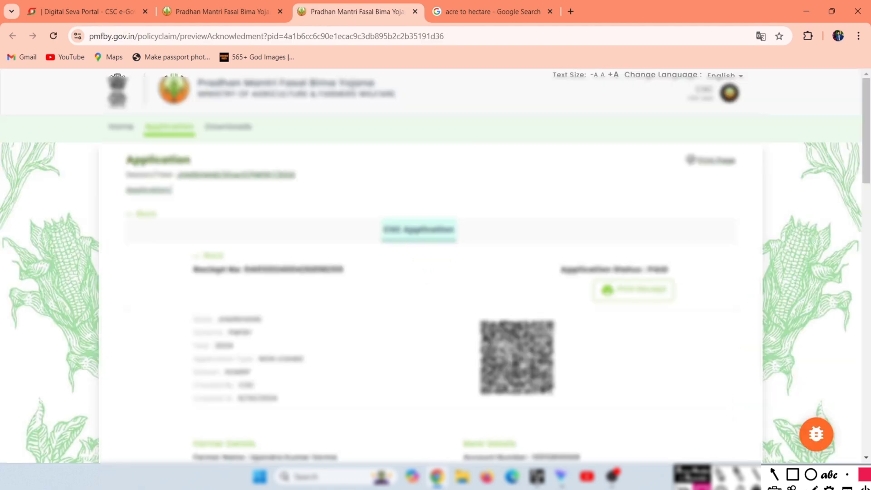
pyautogui.scroll(-5, 436, 265)
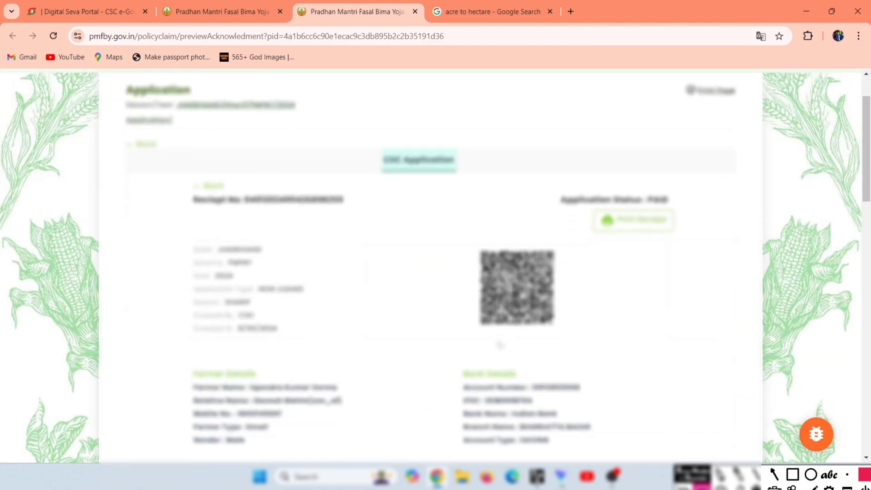
pyautogui.scroll(-3, 435, 265)
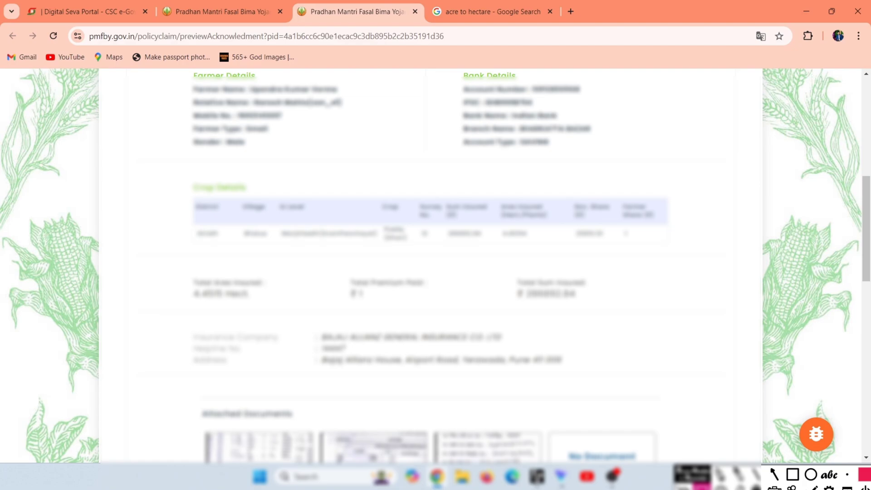
pyautogui.scroll(-12, 521, 297)
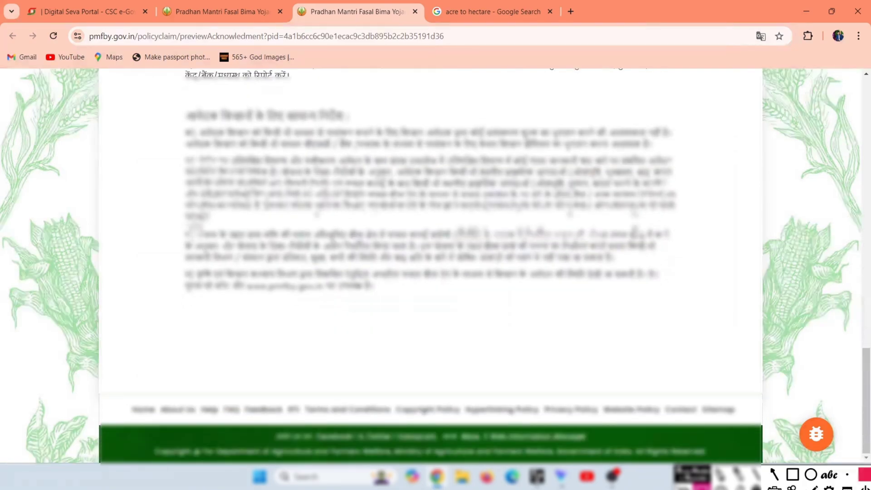
pyautogui.scroll(20, 520, 297)
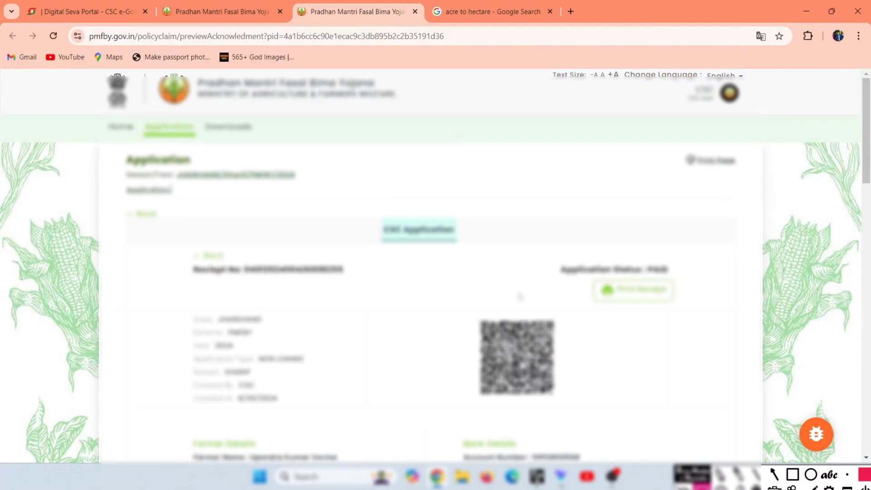